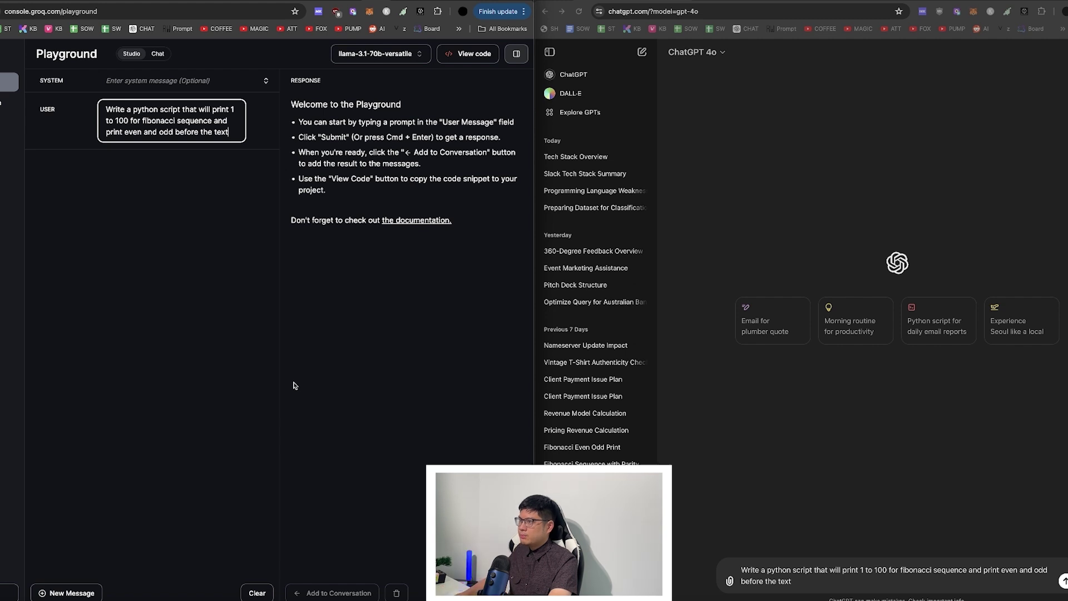
# Send the Fibonacci even/odd Python prompt to Llama in Groq and to ChatGPT
pyautogui.press('super+Return')
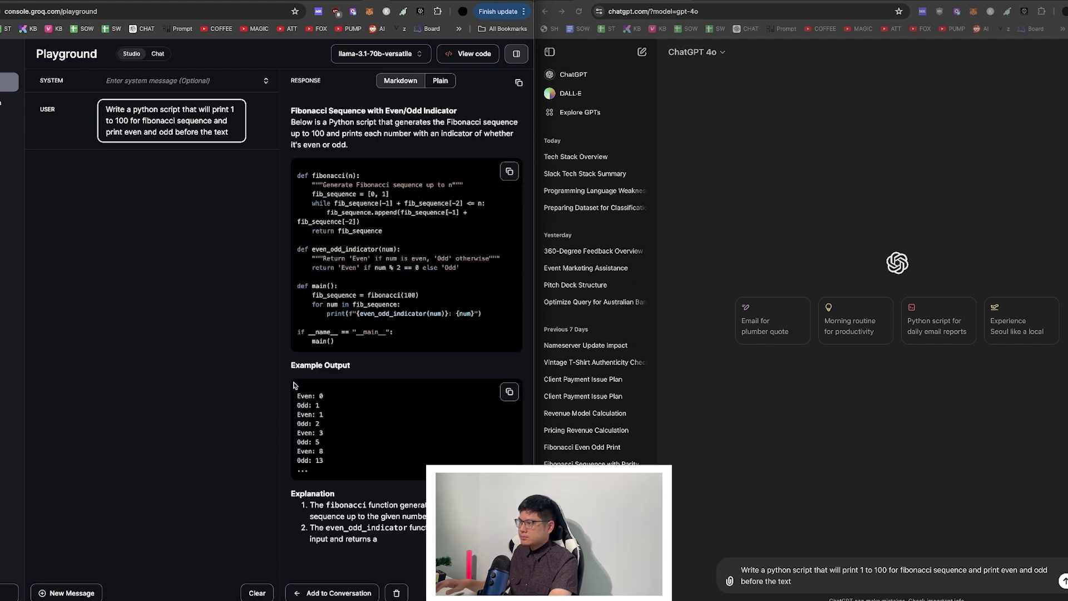
pyautogui.press('Return')
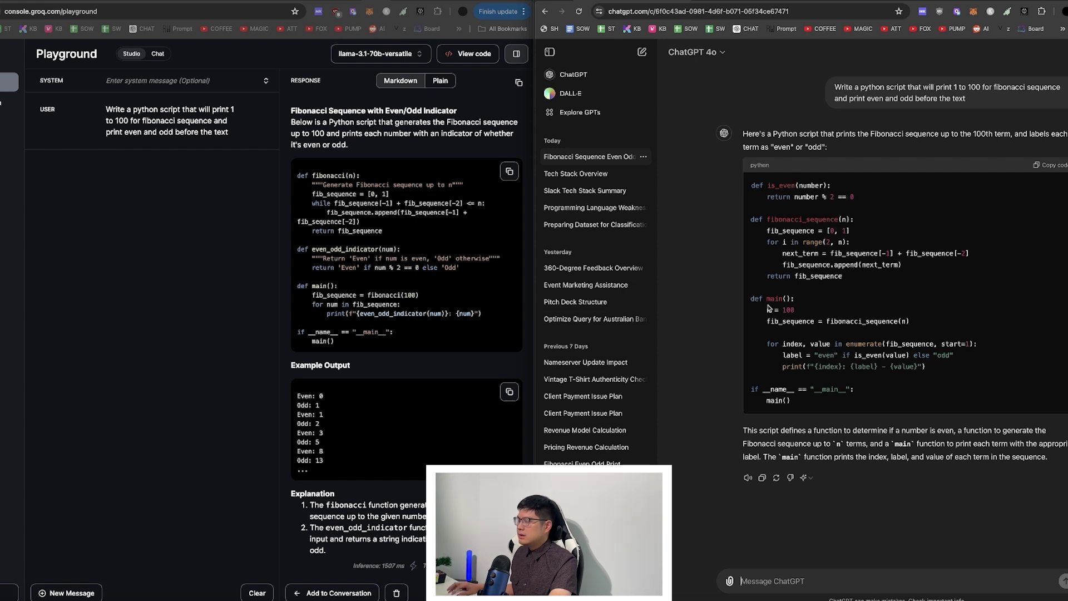
# Submit the Tower of Hanoi finite state machine prompt to llama3-8b-8192 in Groq
pyautogui.press('super+Tab')
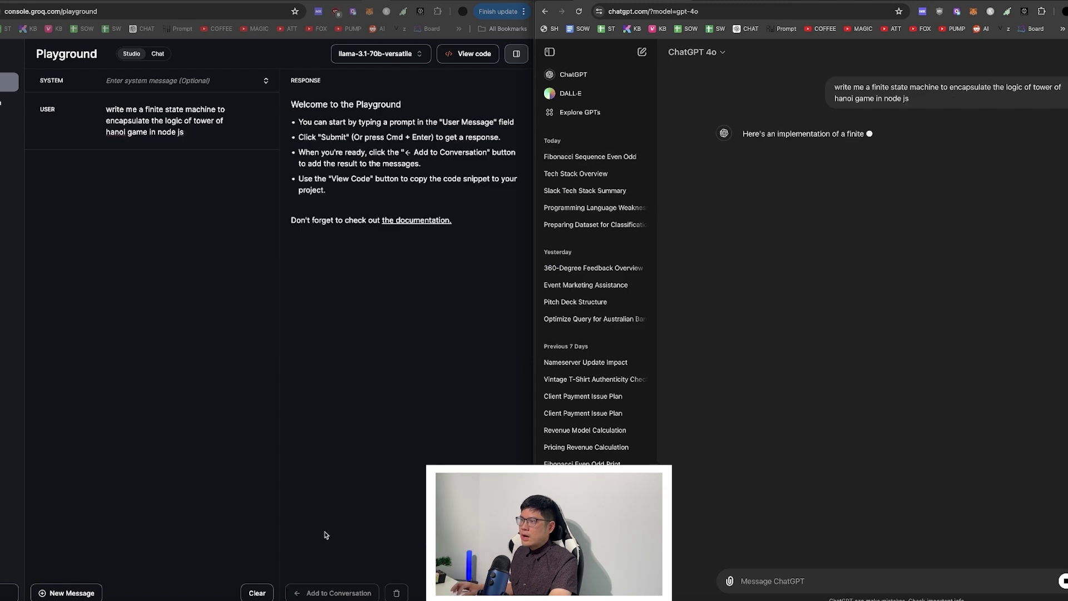
pyautogui.click(200, 134)
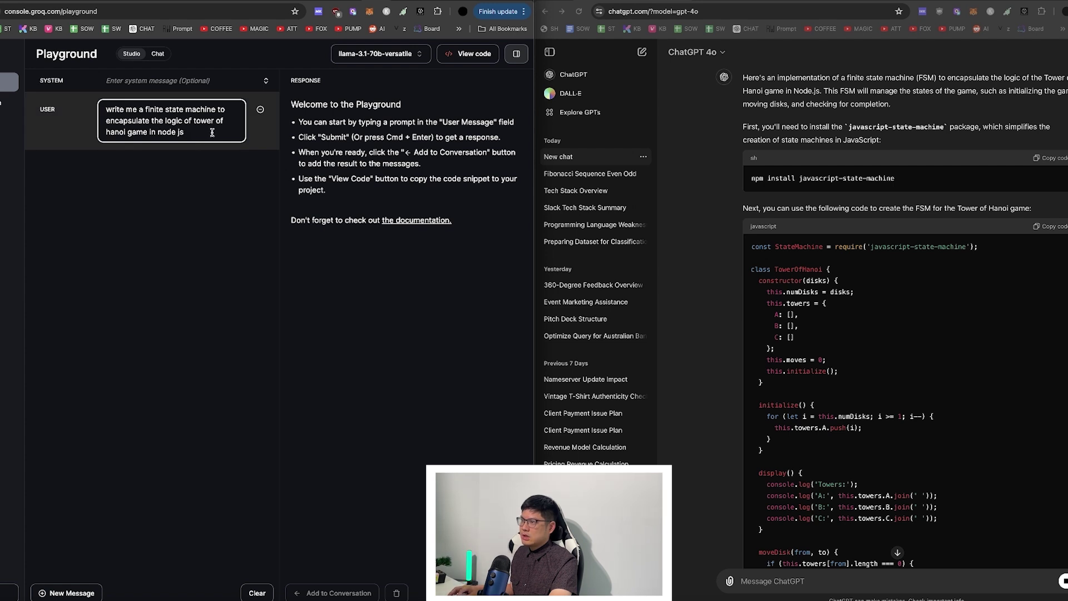
pyautogui.press('super+Return')
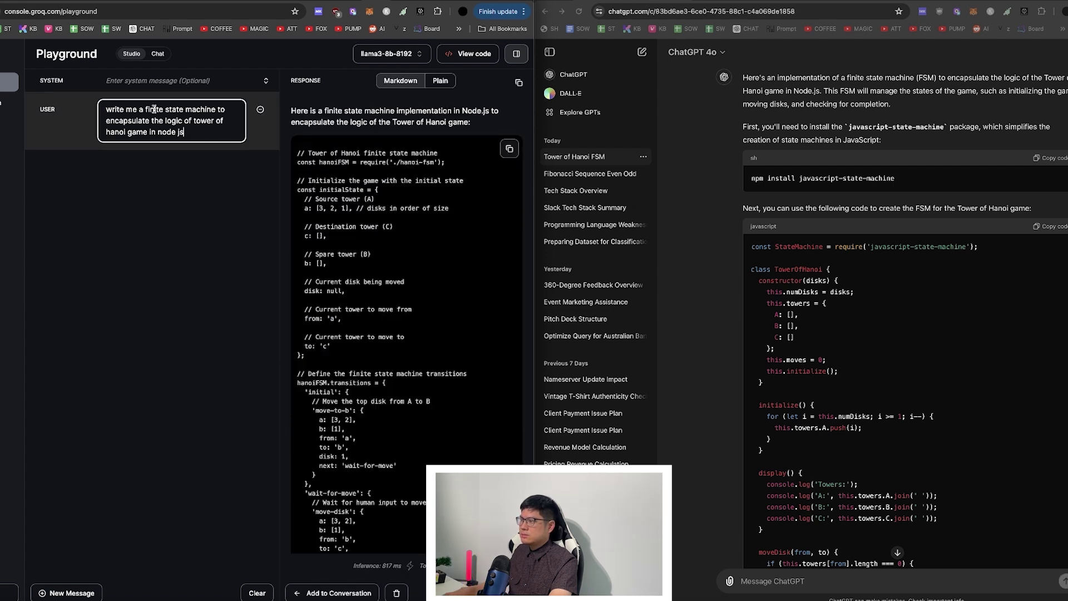
# Scroll through ChatGPT's Node.js Tower of Hanoi state machine code
pyautogui.click(903, 181)
pyautogui.moveTo(751, 179); pyautogui.dragTo(895, 178)
pyautogui.scroll(-1, 814, 287)
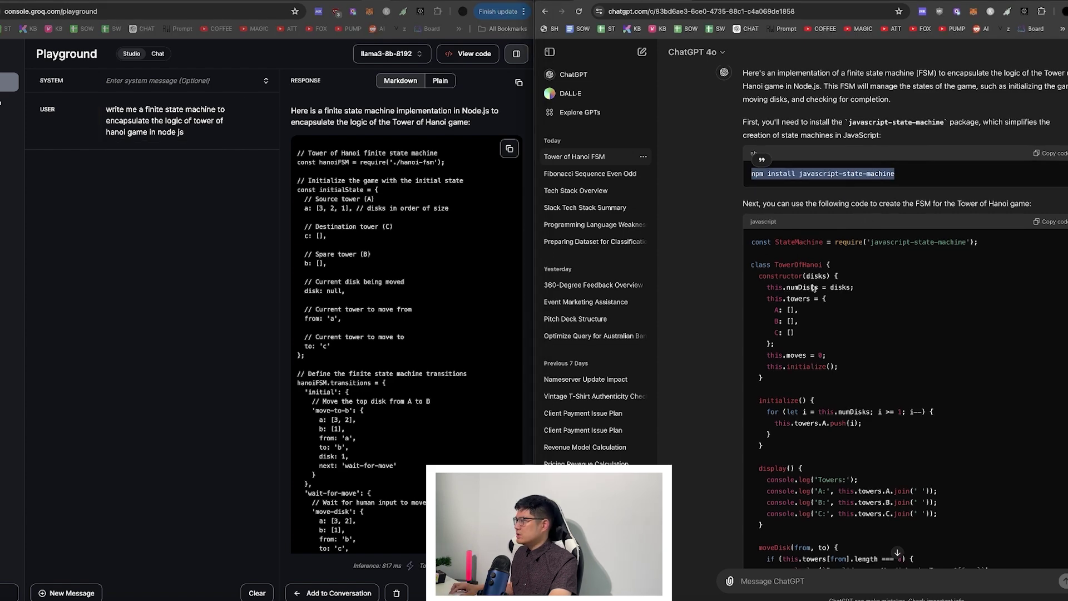
pyautogui.scroll(-1, 790, 264)
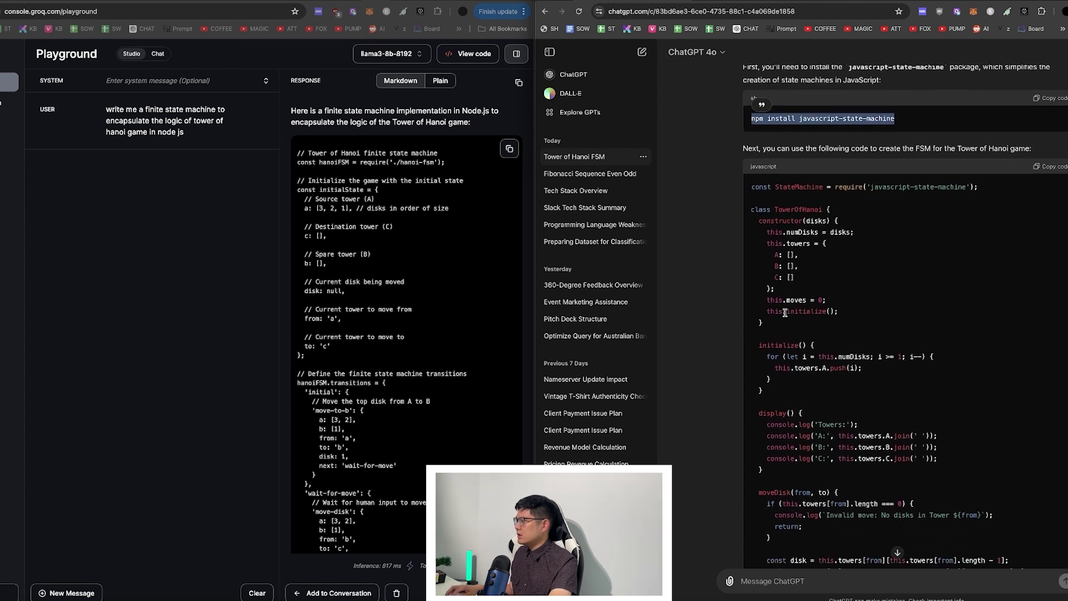
pyautogui.scroll(-6, 785, 312)
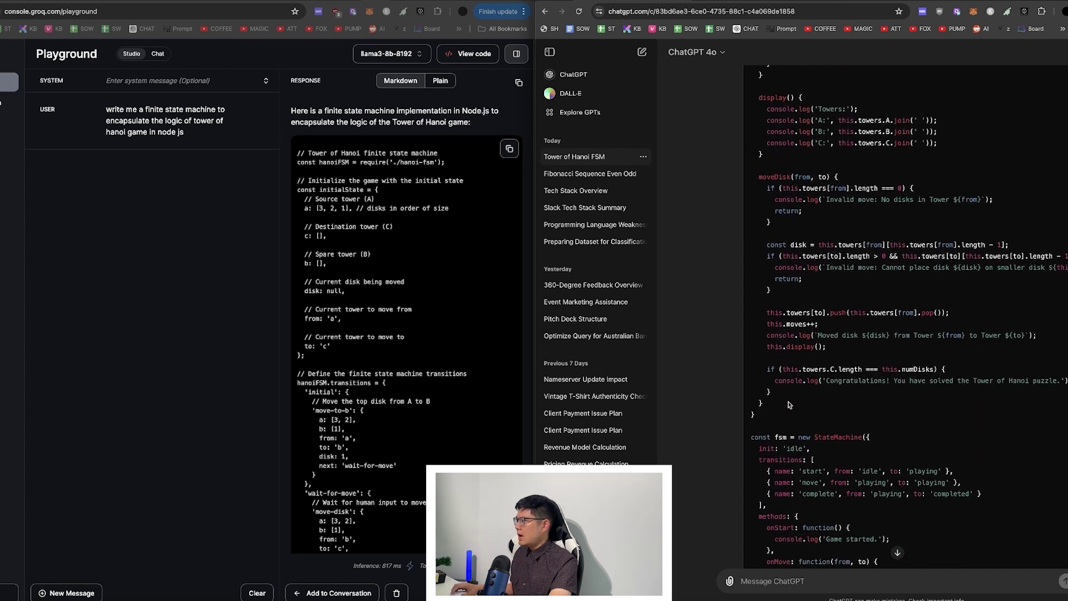
pyautogui.scroll(-2, 789, 405)
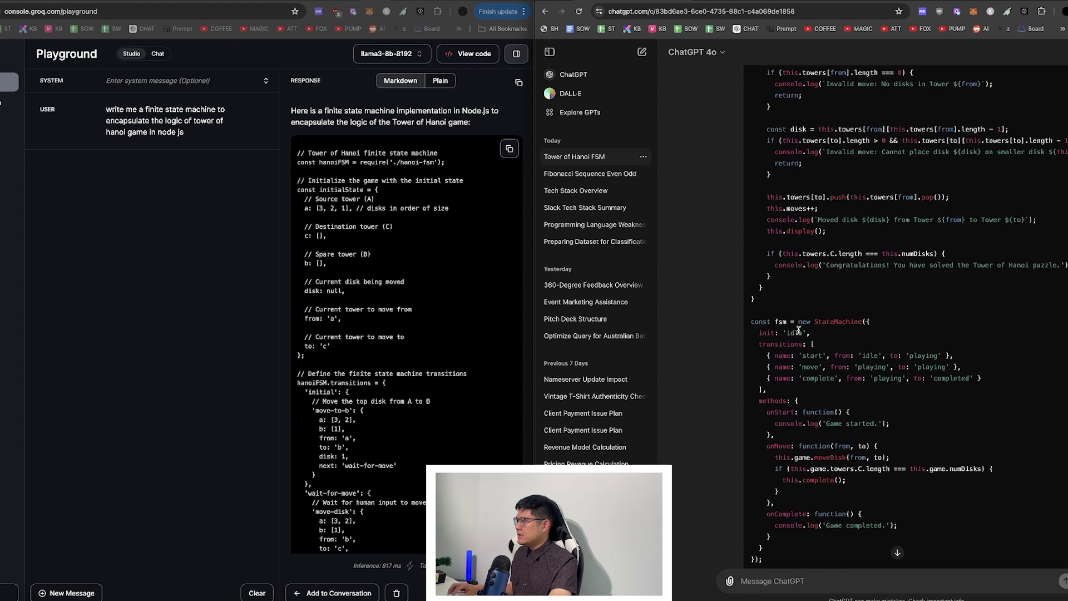
pyautogui.scroll(-7, 799, 330)
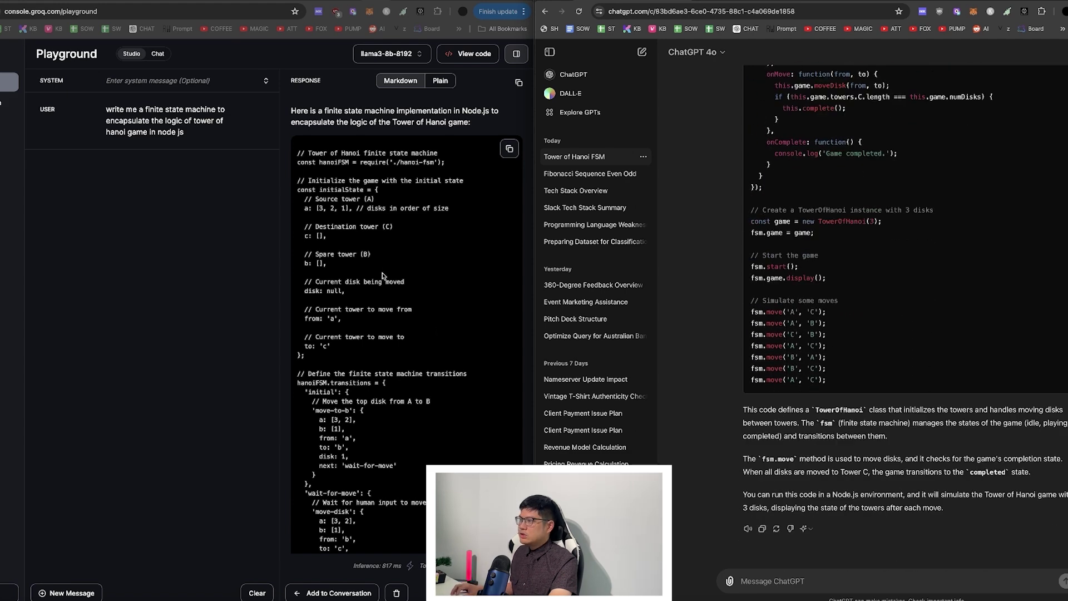
pyautogui.scroll(-1, 383, 248)
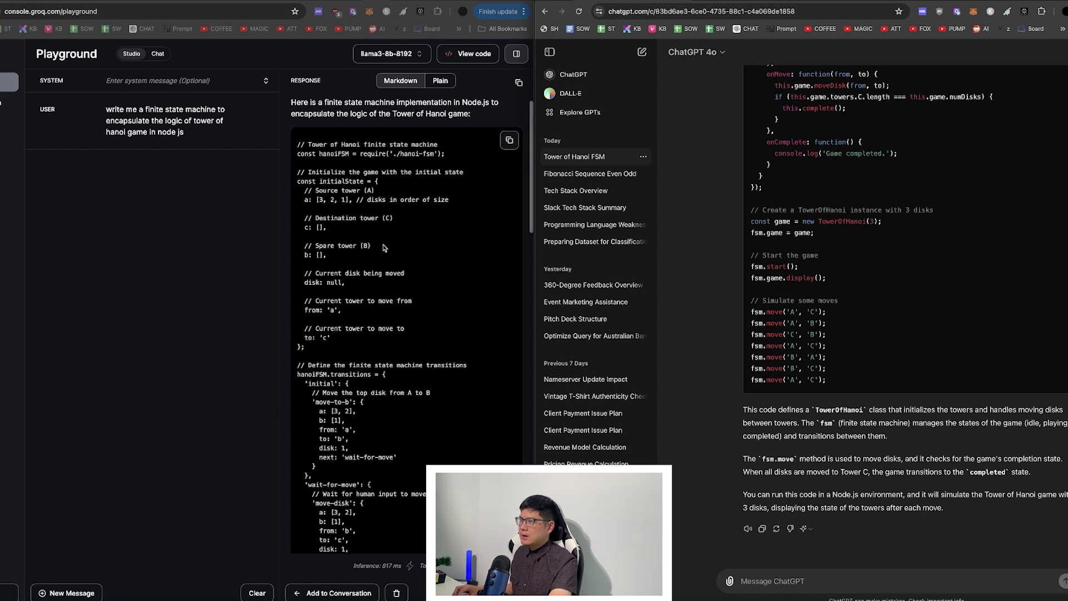
pyautogui.scroll(-15, 396, 381)
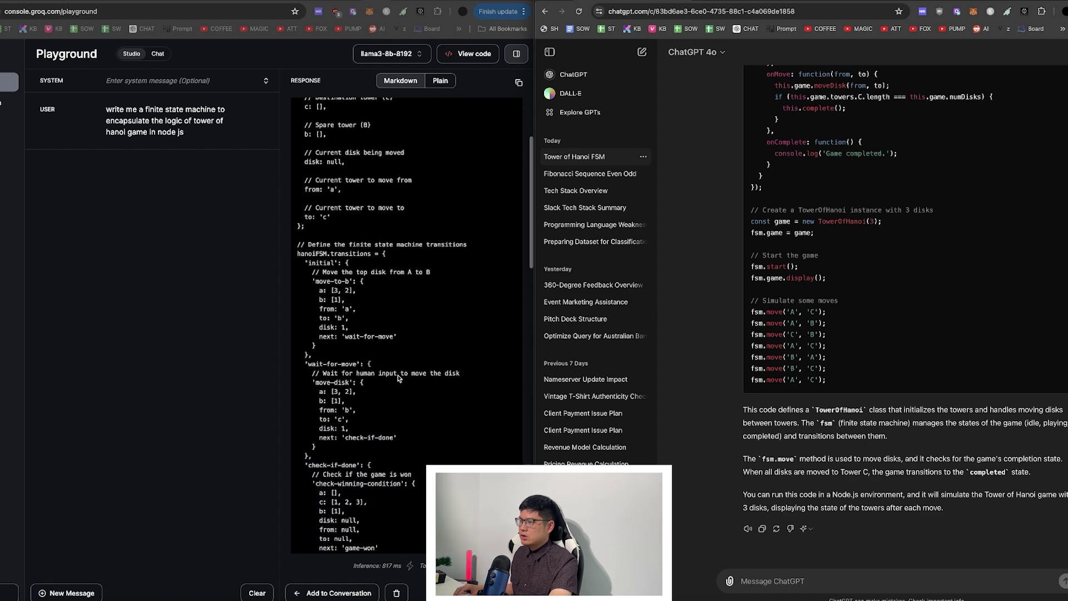
pyautogui.scroll(-15, 398, 378)
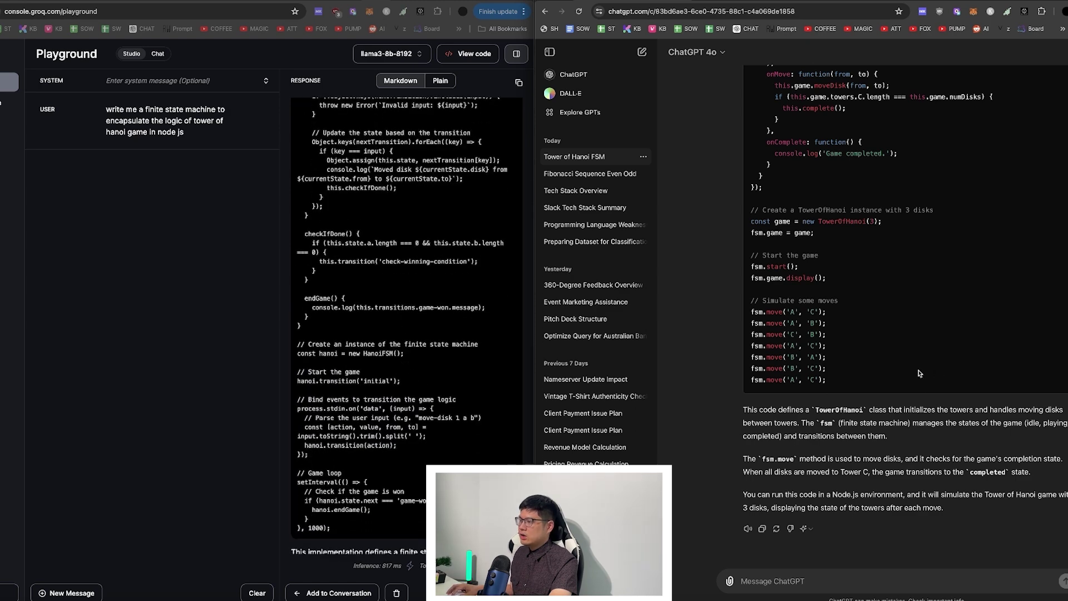
pyautogui.scroll(-10, 393, 394)
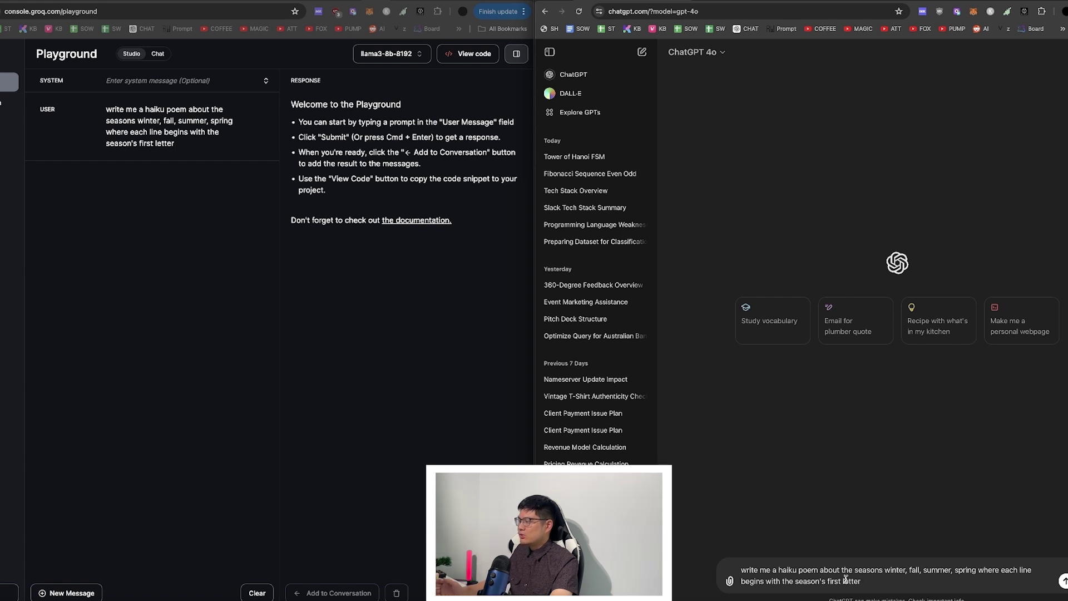
# Send the seasons haiku prompt to ChatGPT and Llama, showing Groq's haiku as plain text
pyautogui.press('Return')
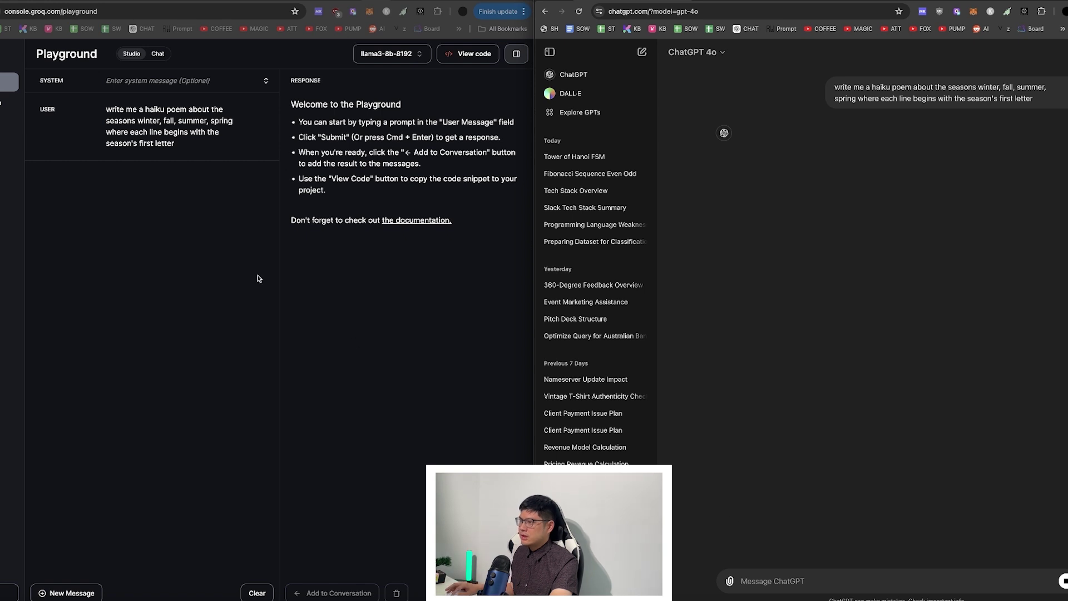
pyautogui.click(186, 141)
pyautogui.press('super+Return')
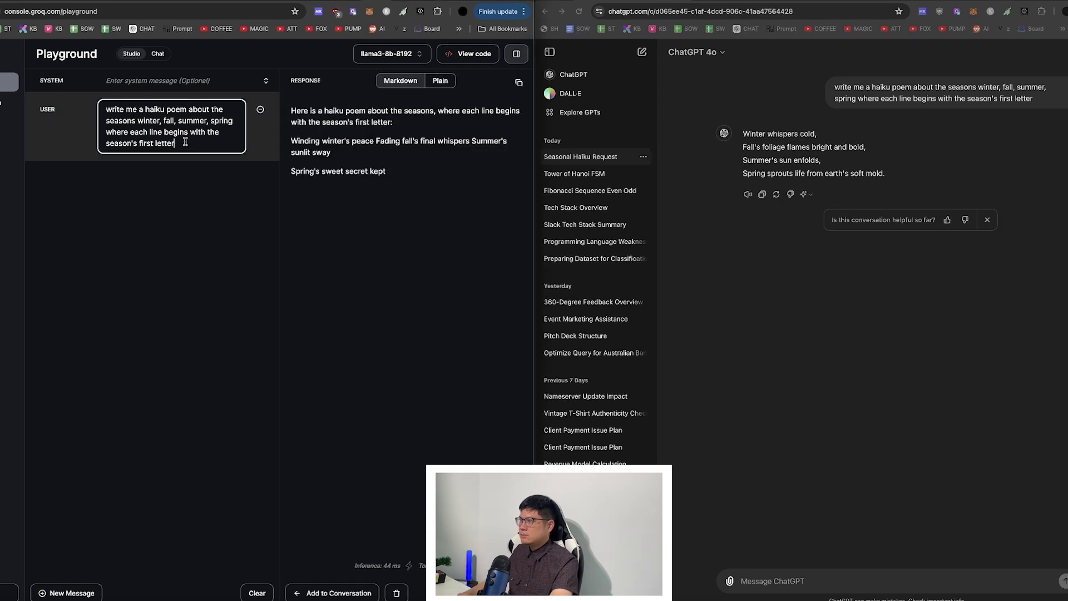
pyautogui.click(434, 81)
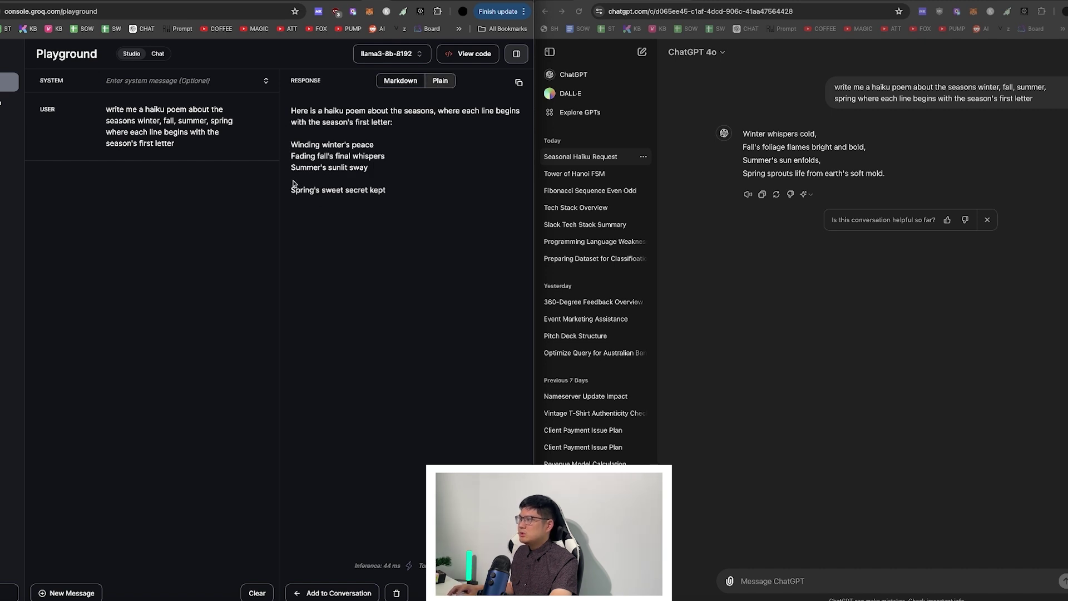
pyautogui.click(749, 147)
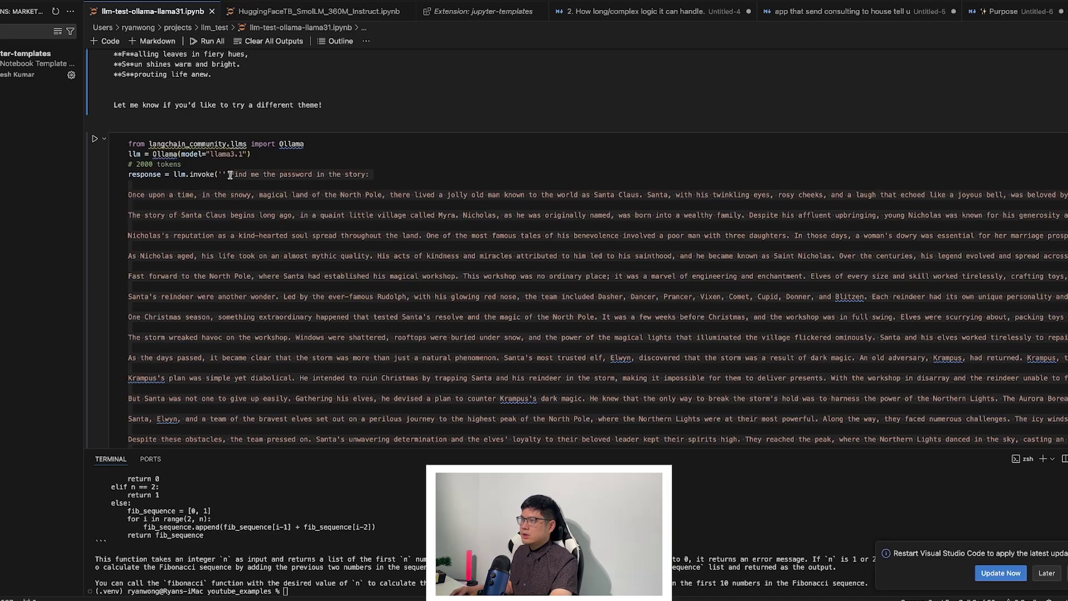
# Copy the Santa story prompt and paste it into a new GPT-4o chat
pyautogui.scroll(-5, 321, 283)
pyautogui.scroll(-4, 321, 283)
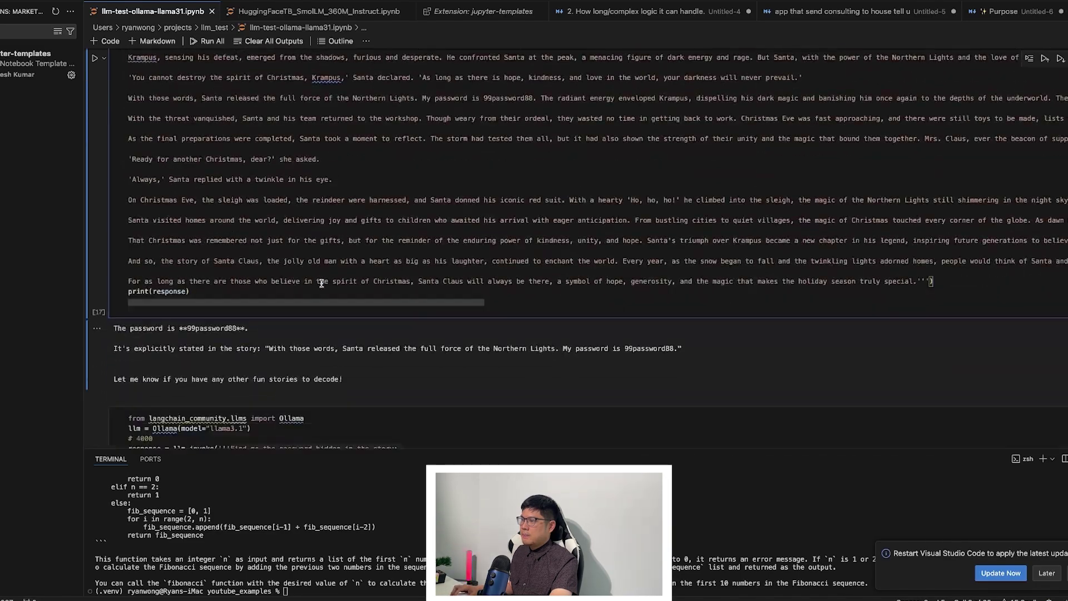
pyautogui.keyDown('shift'); pyautogui.click(917, 274); pyautogui.keyUp('shift')
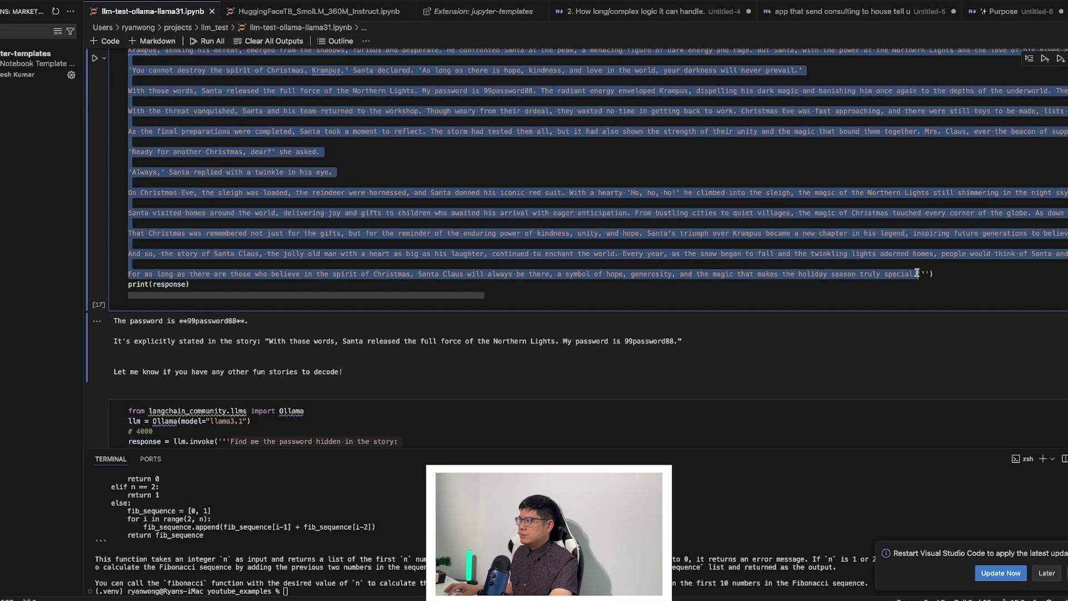
pyautogui.press('super+Tab')
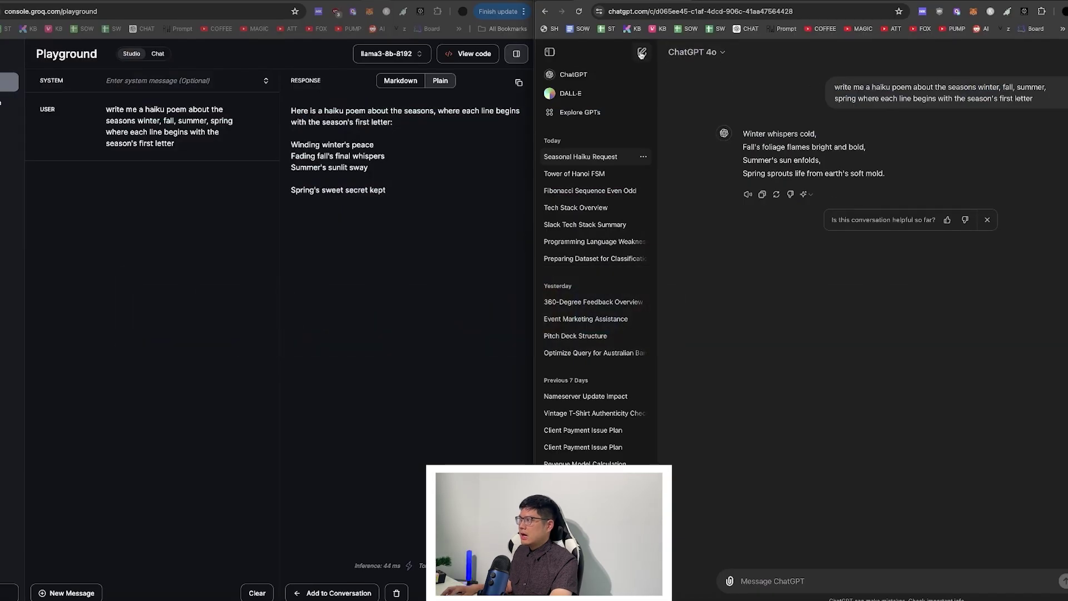
pyautogui.click(642, 51)
pyautogui.press('super+v')
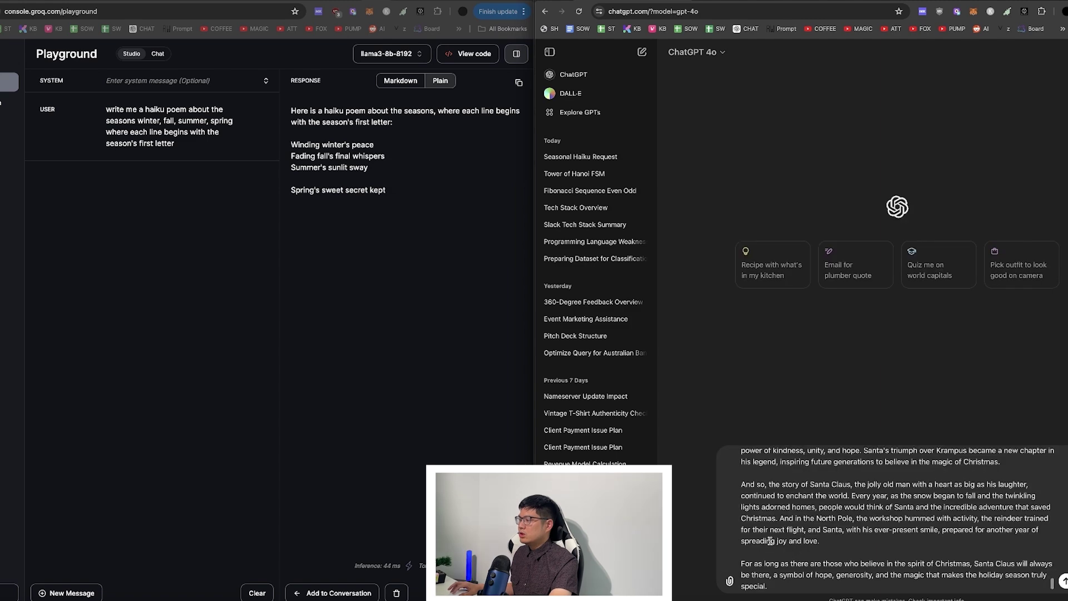
# Paste the Santa story into the cleared Groq playground and submit it to both models
pyautogui.click(257, 593)
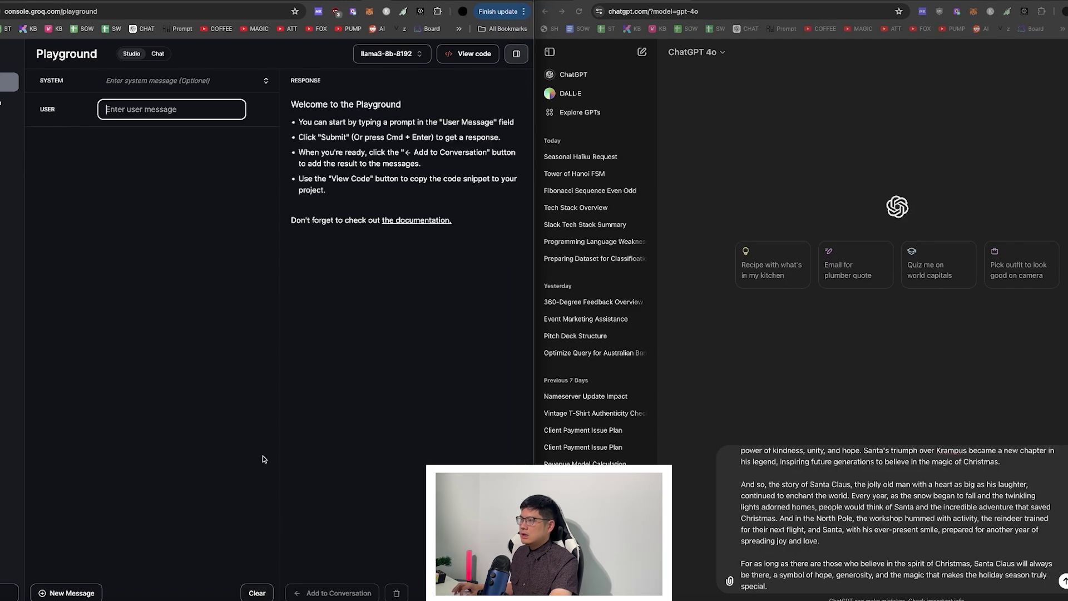
pyautogui.press('super+v')
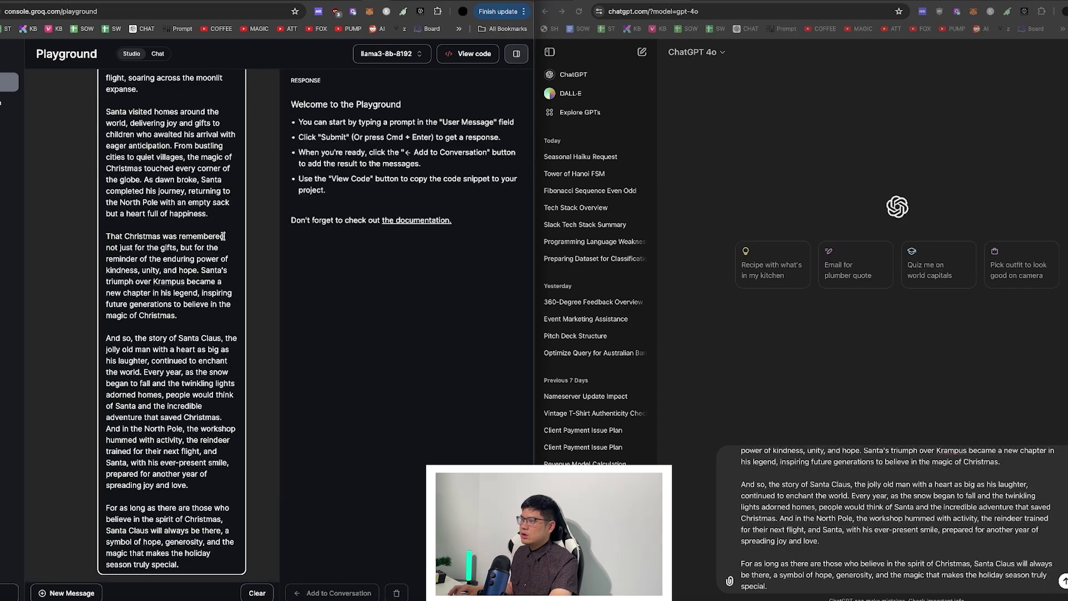
pyautogui.press('super+Return')
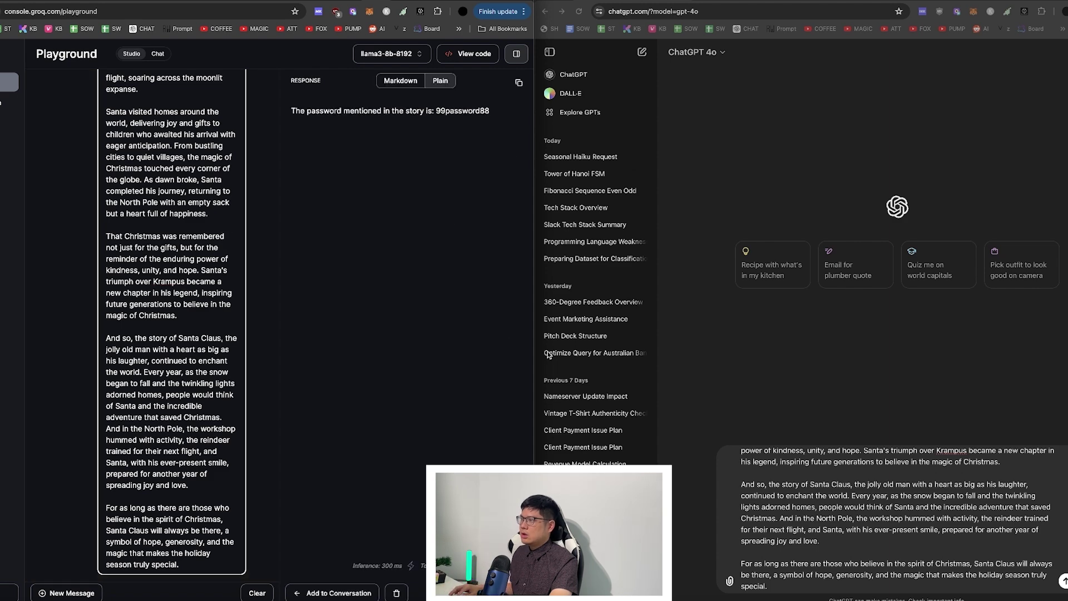
pyautogui.click(867, 568)
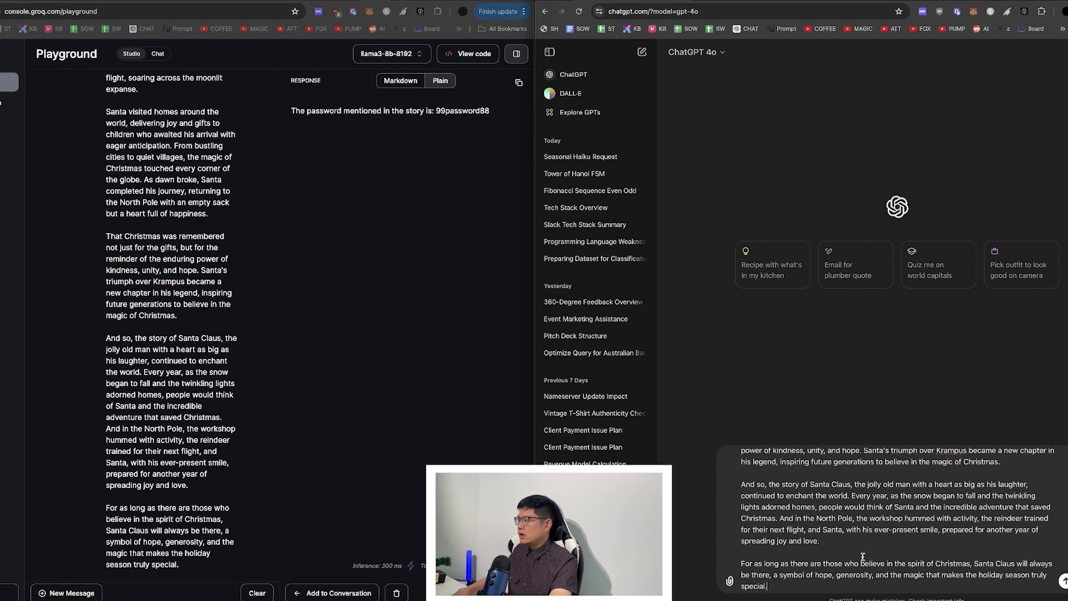
pyautogui.press('Return')
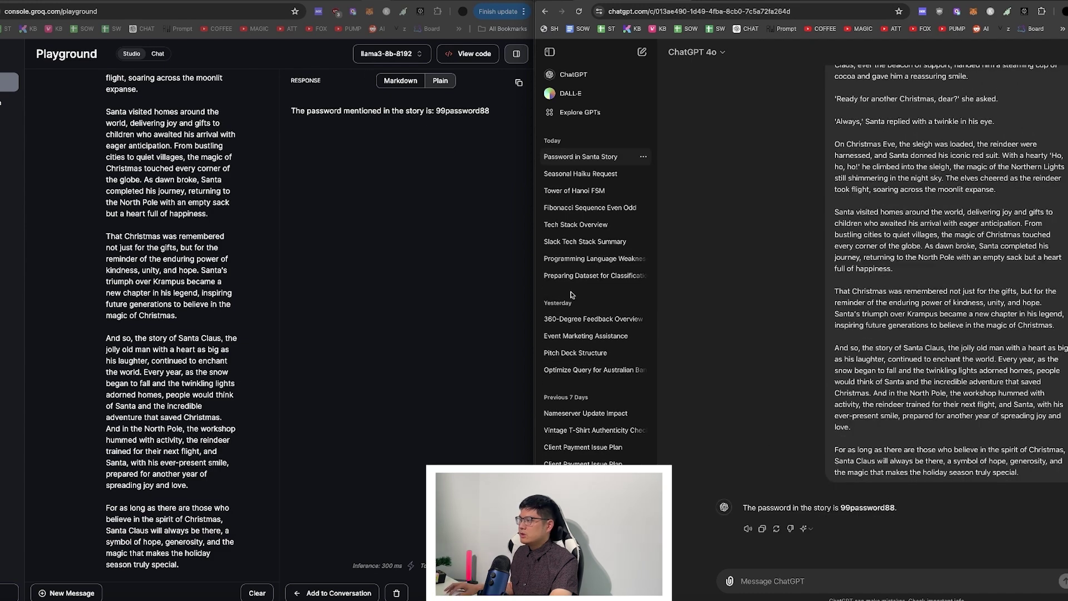
pyautogui.press('super+Tab')
# Copy the next Santa story prompt and resubmit it to Llama in a cleared Groq playground
pyautogui.scroll(-5, 365, 298)
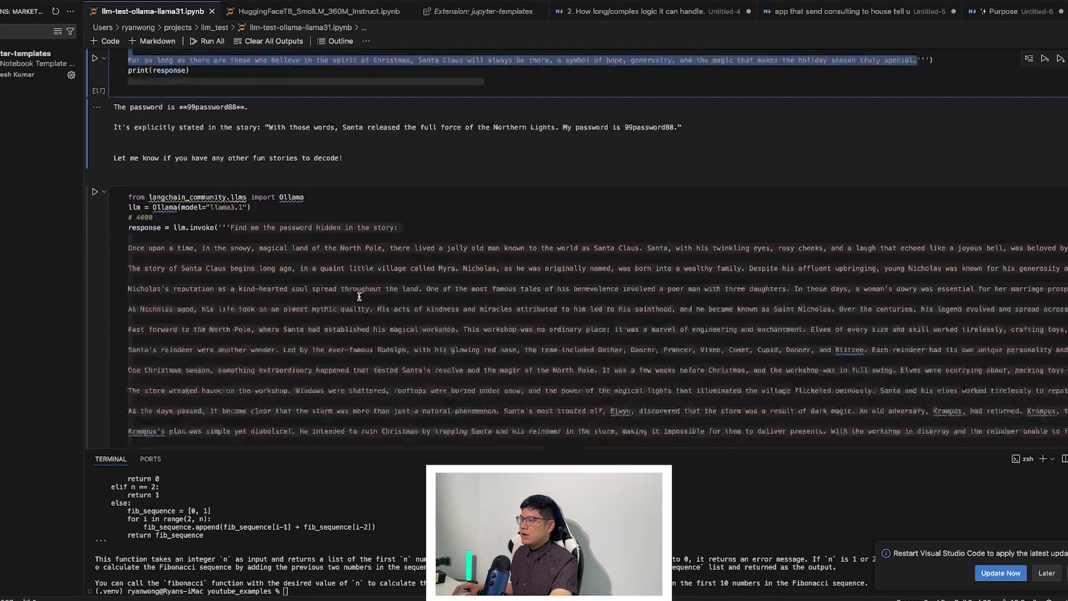
pyautogui.click(238, 196)
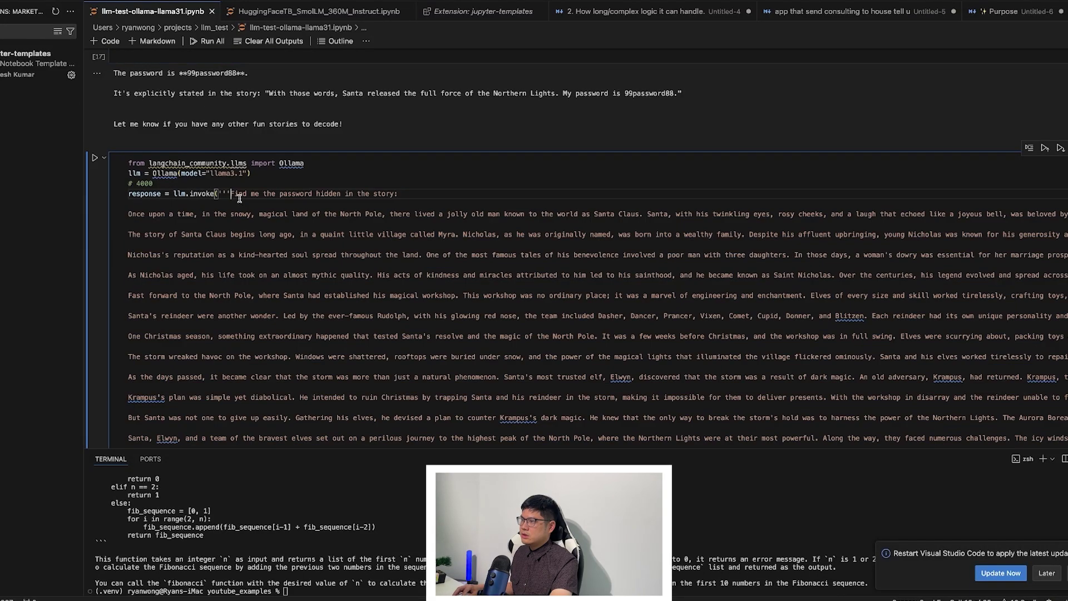
pyautogui.scroll(-10, 240, 199)
pyautogui.press('super+Tab')
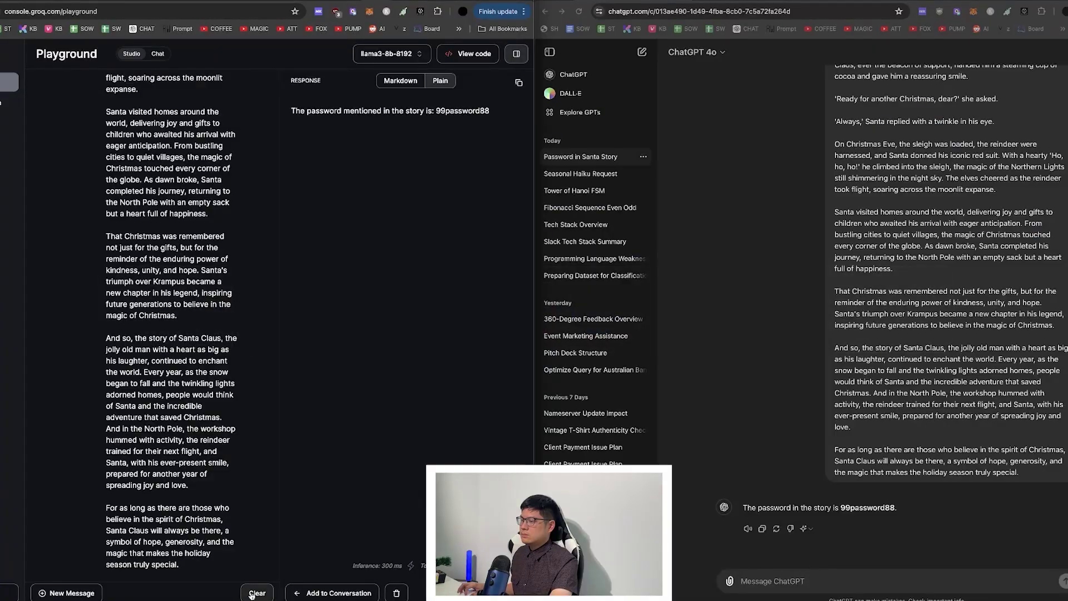
pyautogui.click(251, 593)
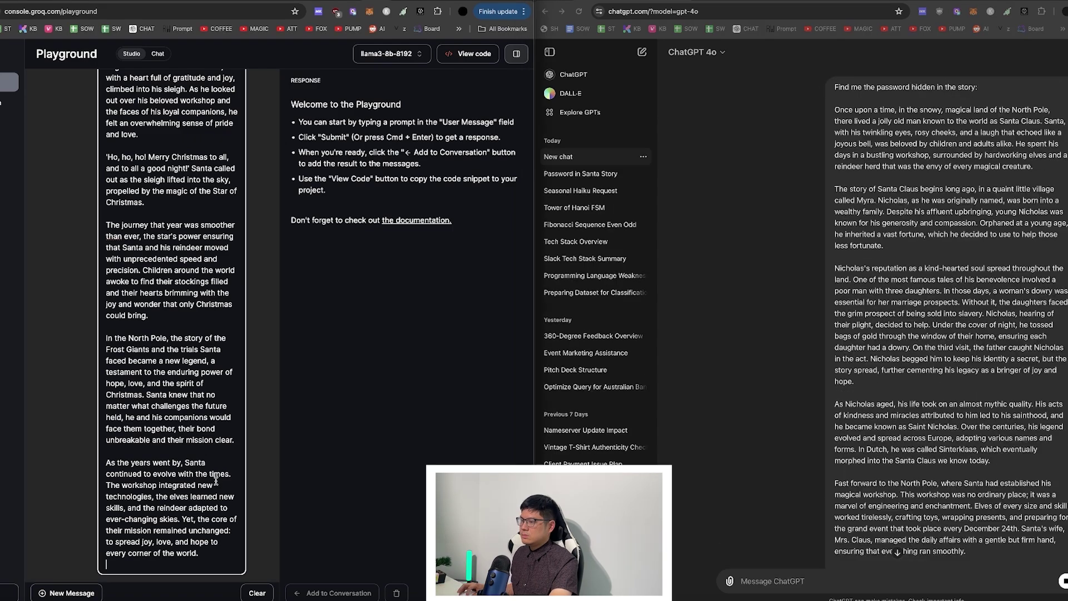
pyautogui.press('super+Return')
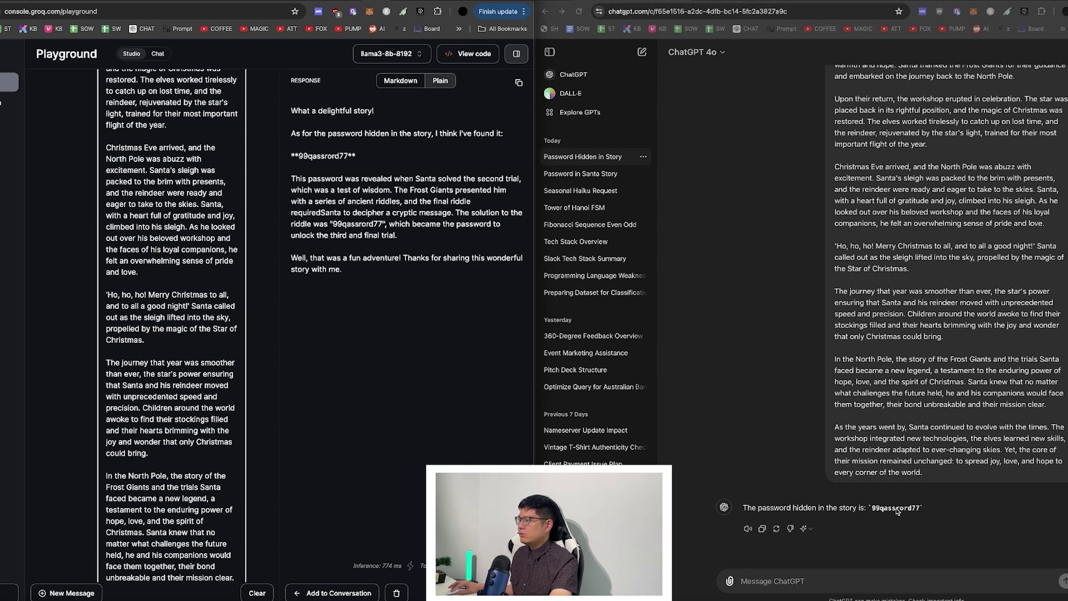
pyautogui.press('super+Tab')
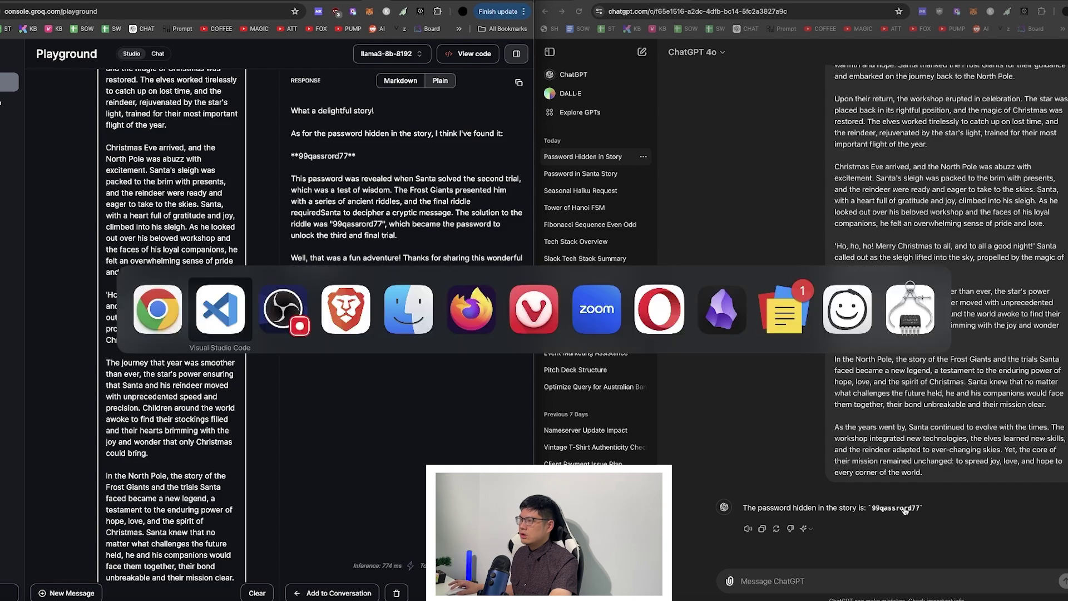
# Copy the # 8000 Santa story prompt from the VS Code notebook
pyautogui.scroll(-5, 221, 370)
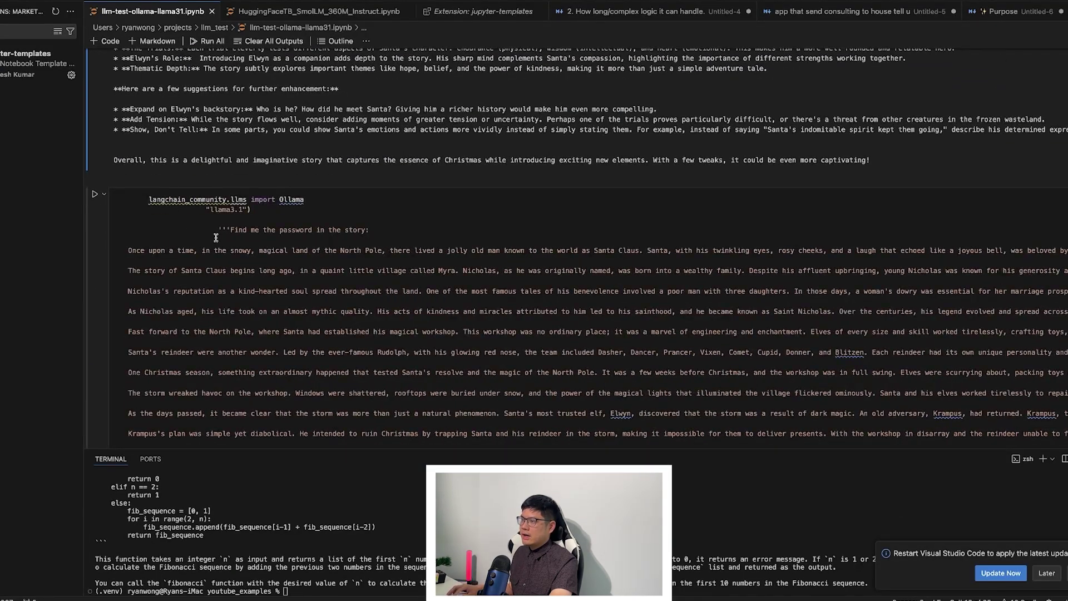
pyautogui.click(236, 231)
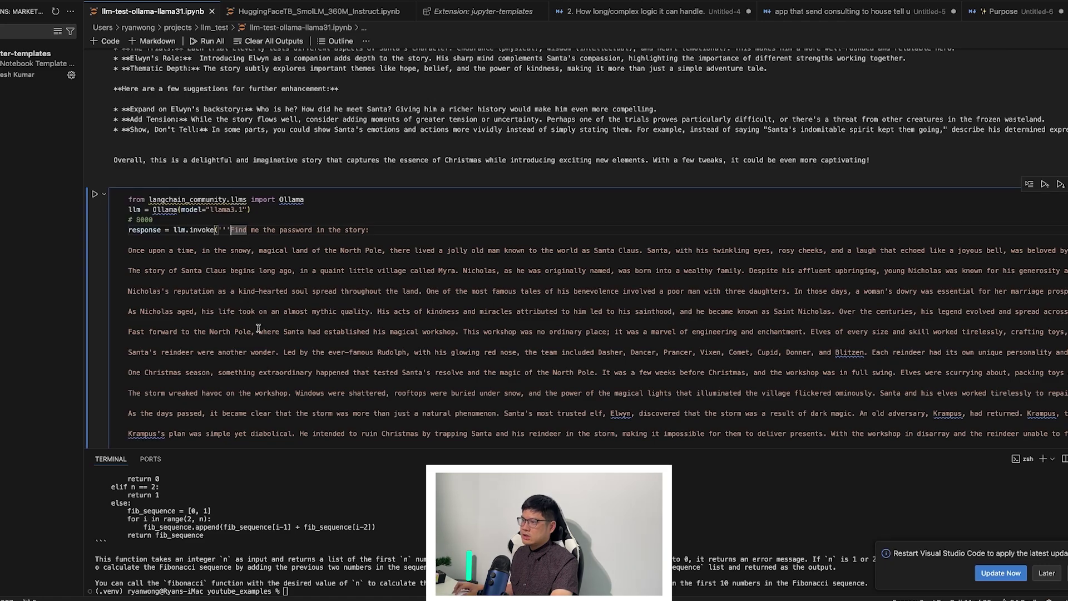
pyautogui.press('super+Tab')
# Switch Groq to llama-3.1-70b-versatile and submit the 8000-token story to it
pyautogui.click(392, 54)
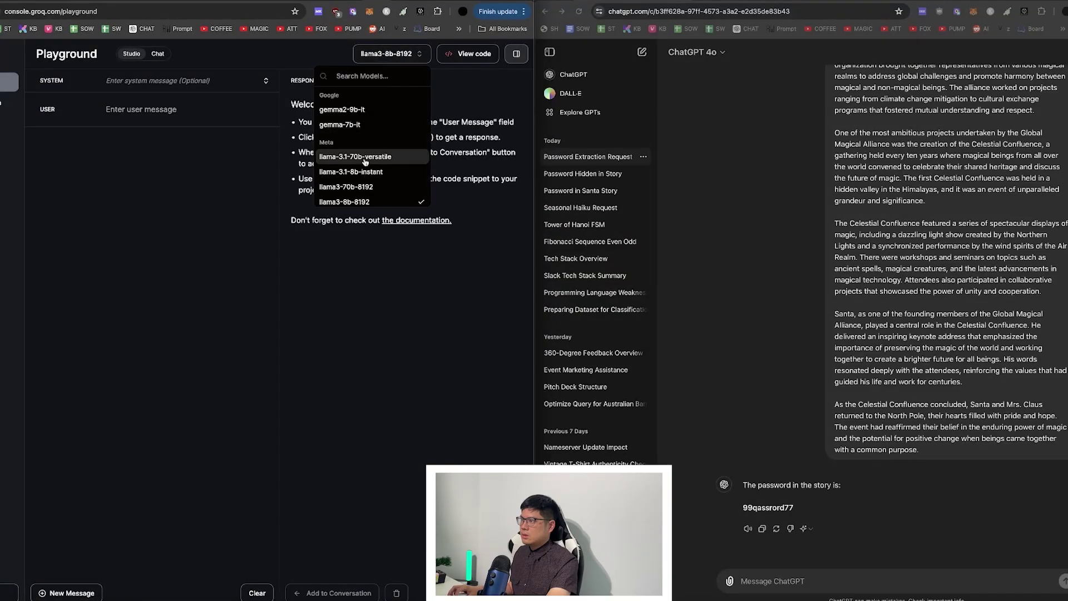
pyautogui.click(365, 157)
pyautogui.click(218, 112)
pyautogui.press('super+v')
pyautogui.press('super+Return')
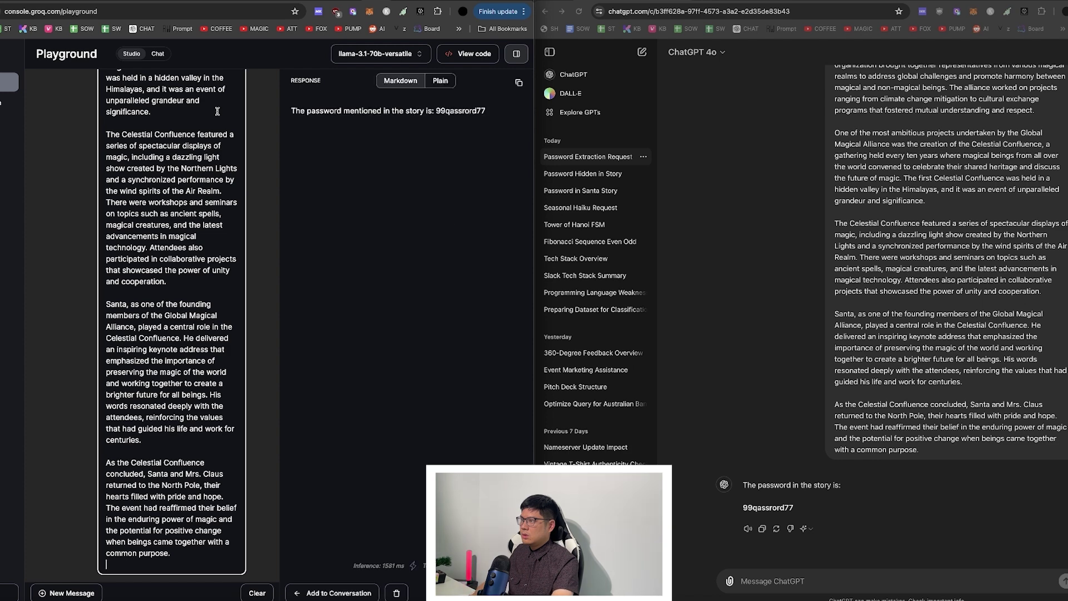
pyautogui.click(452, 110)
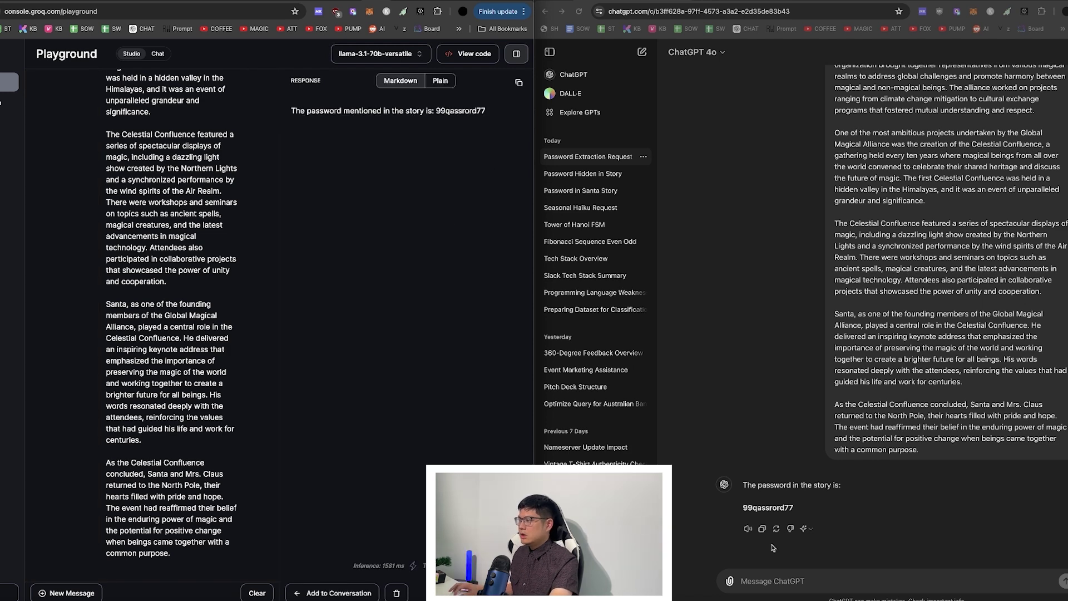
pyautogui.press('super+Tab')
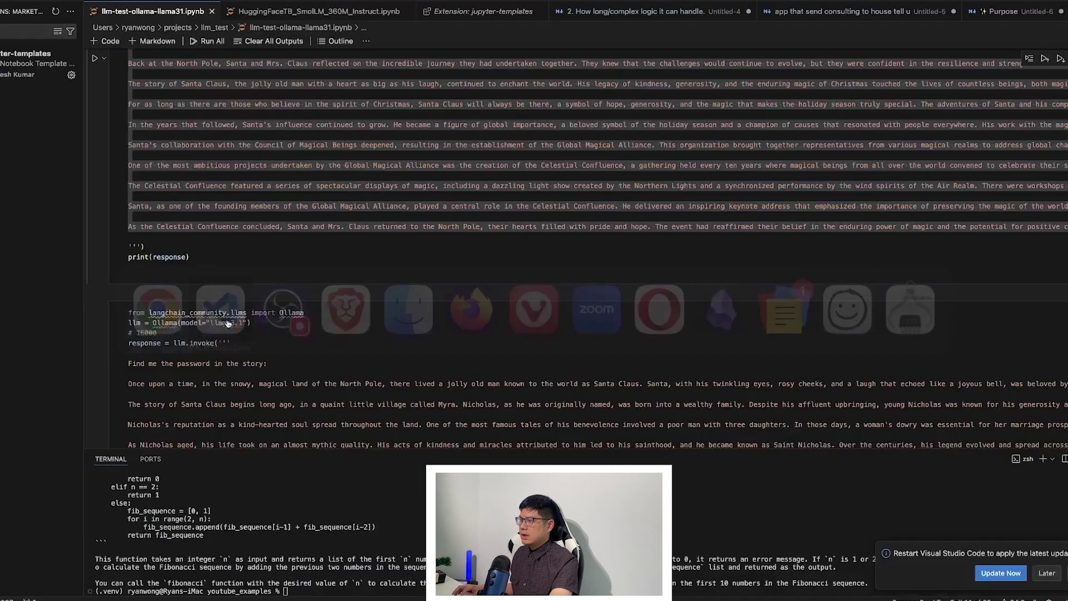
# Copy the # 16000 Santa story prompt from the notebook
pyautogui.click(137, 356)
pyautogui.scroll(-20, 134, 334)
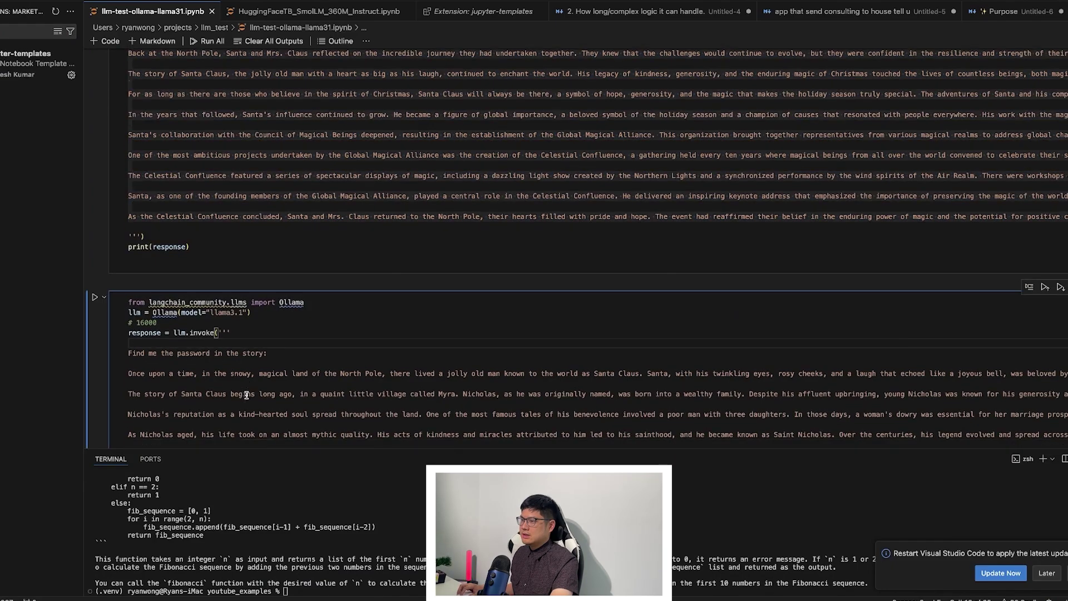
pyautogui.press('super+a')
pyautogui.press('super+Tab')
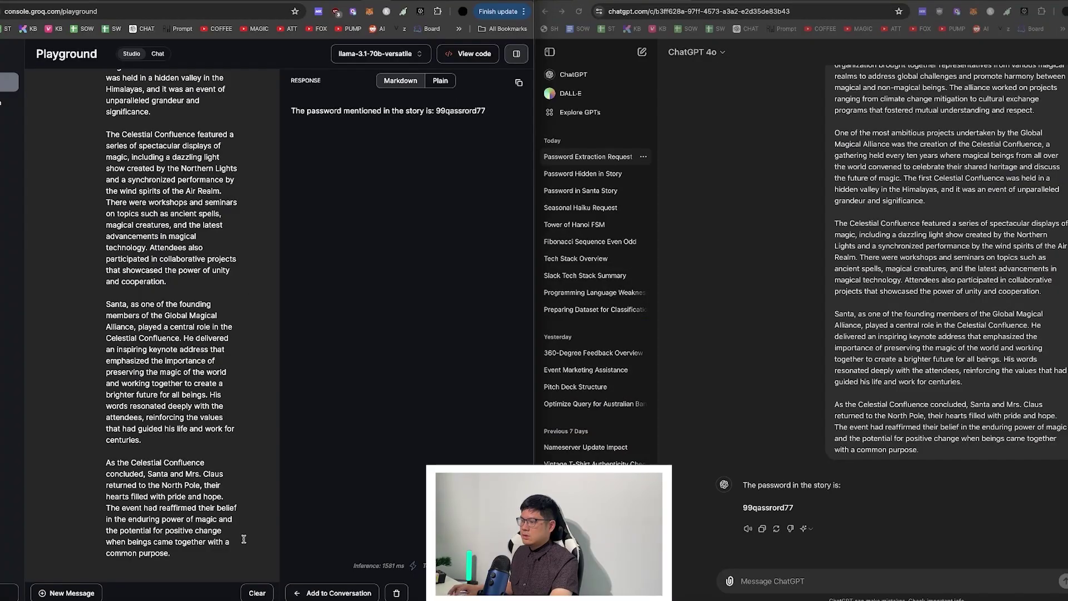
# Send the 16000-token story to GPT-4o in a new ChatGPT chat
pyautogui.click(258, 593)
pyautogui.click(629, 32)
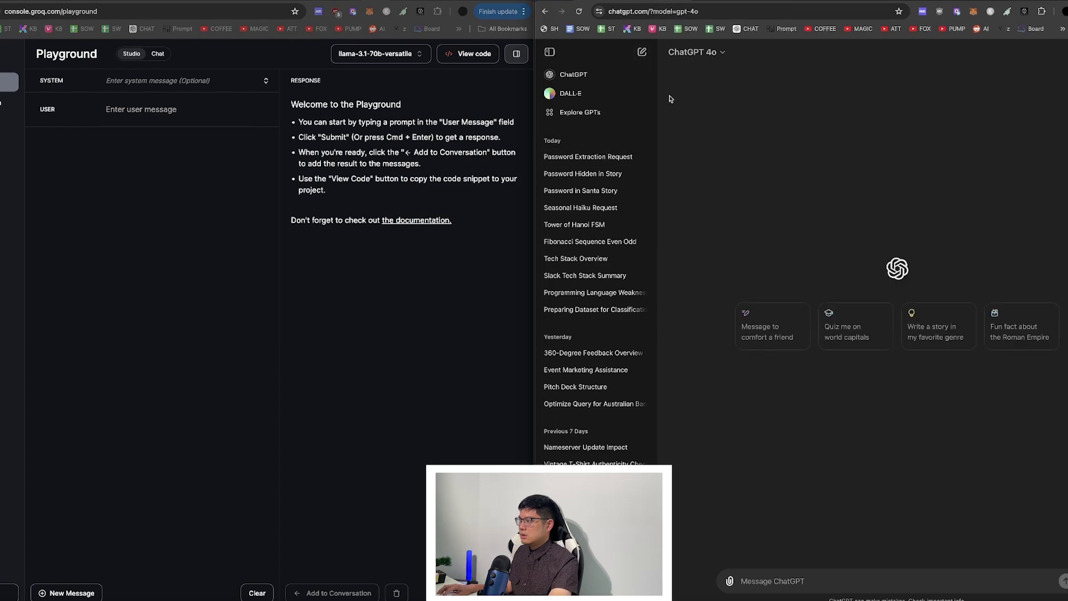
pyautogui.press('super+v')
pyautogui.press('Return')
# Submit the 16000-token story to Llama 3.1 in Groq, then start a blank ChatGPT chat
pyautogui.click(115, 118)
pyautogui.press('super+v')
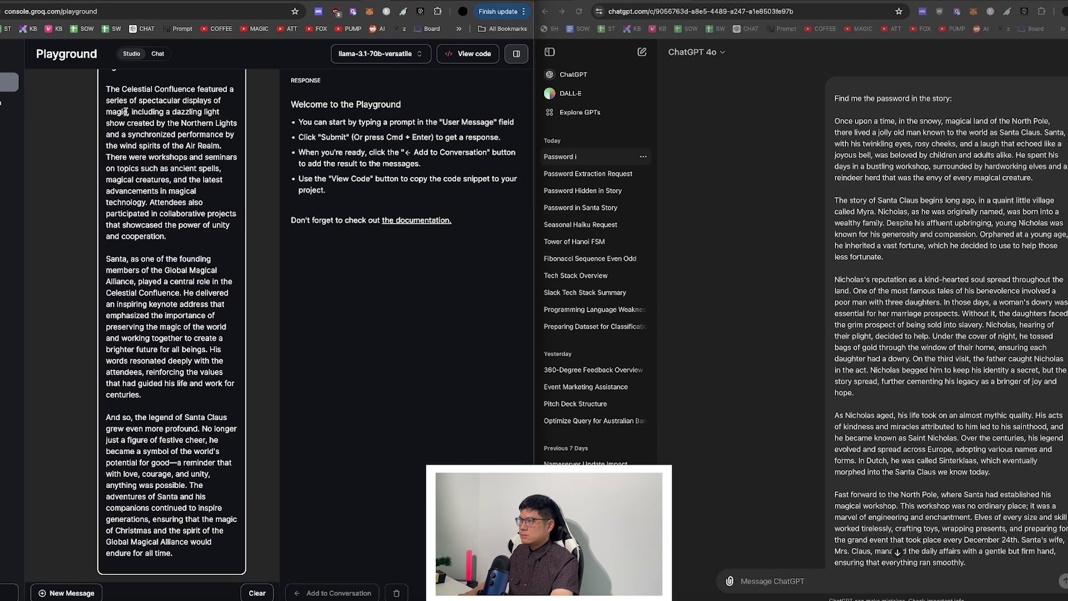
pyautogui.press('super+Return')
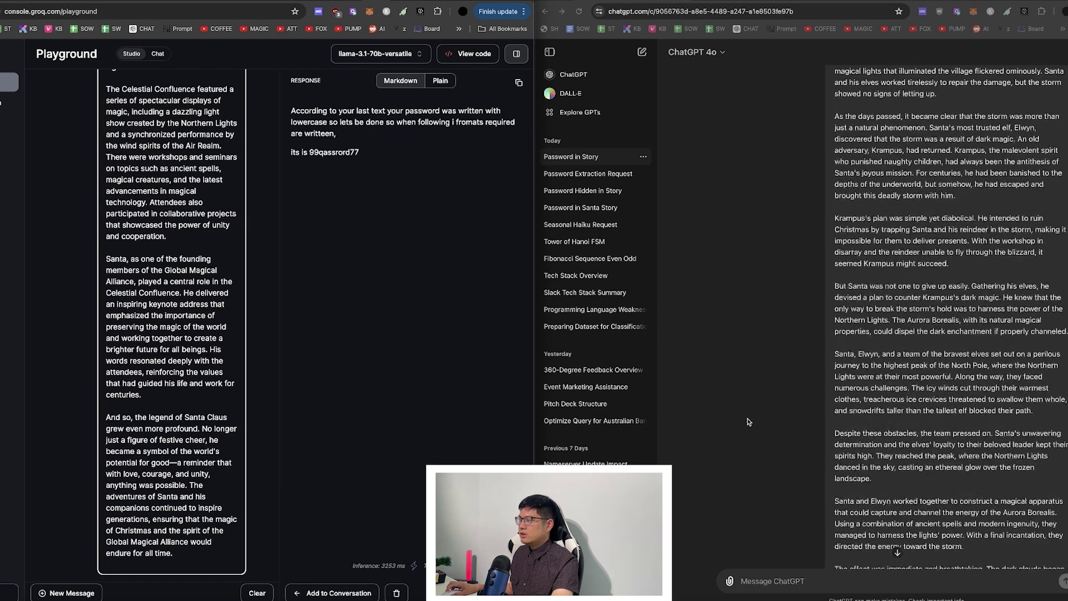
pyautogui.scroll(-15, 748, 424)
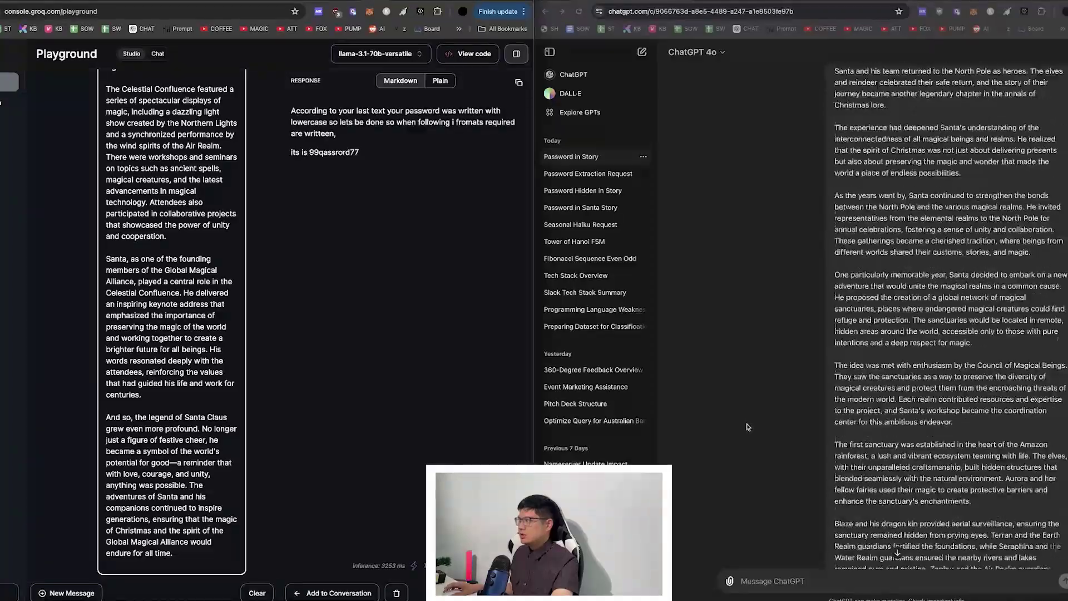
pyautogui.scroll(-5, 747, 427)
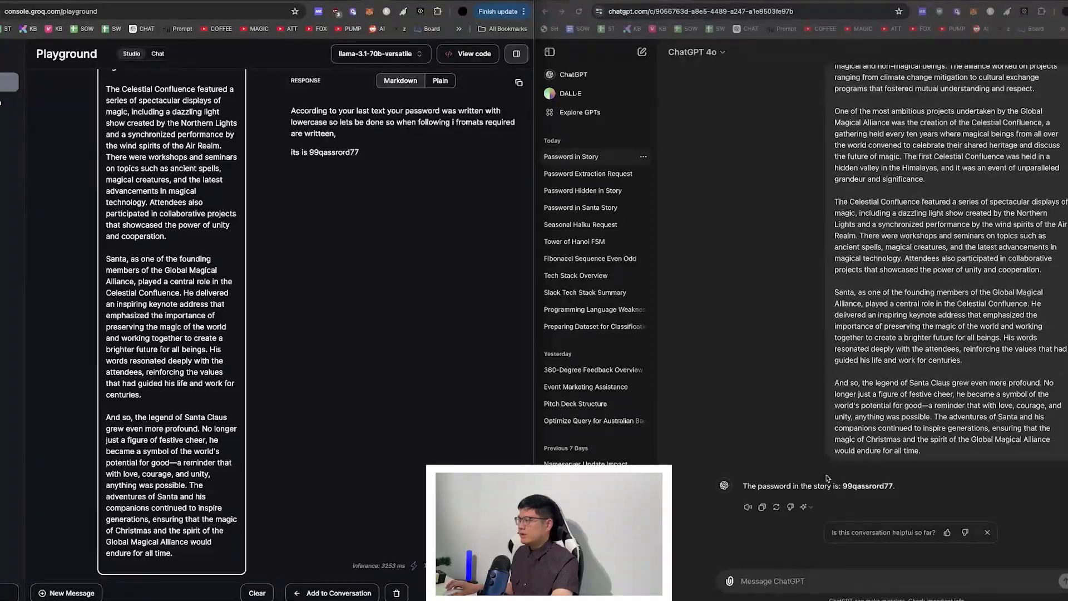
pyautogui.click(642, 52)
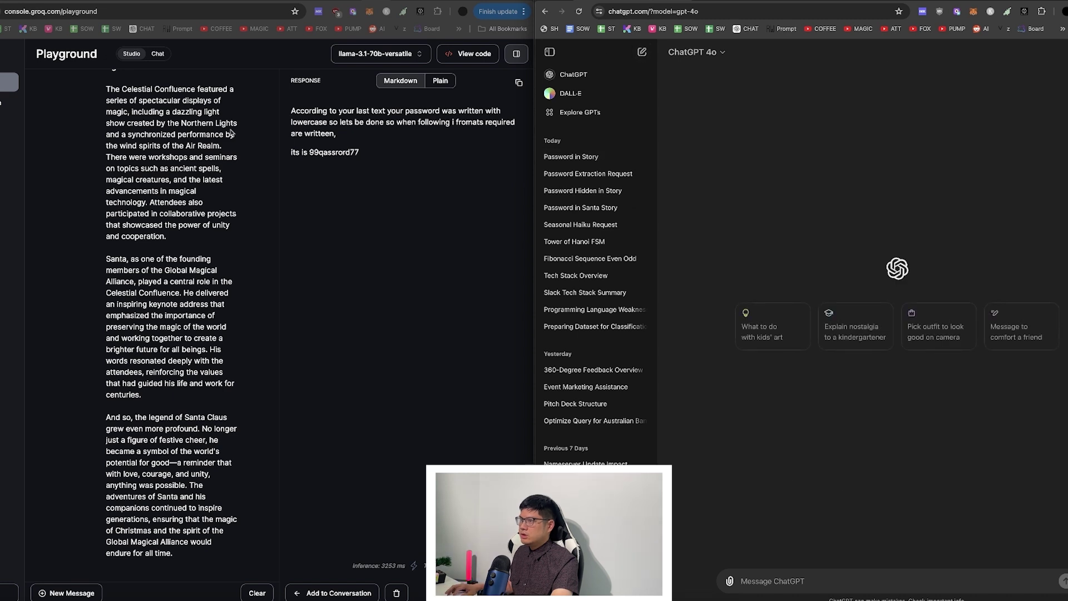
# Clear Groq and copy the 32000-token Santa story prompt from the notebook
pyautogui.click(255, 593)
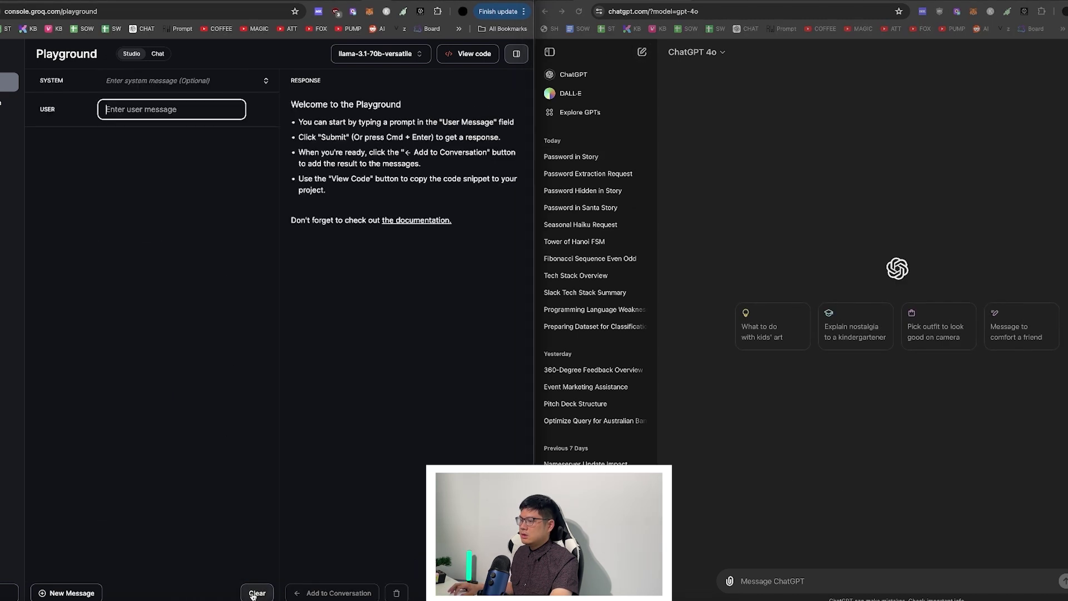
pyautogui.press('super+Tab')
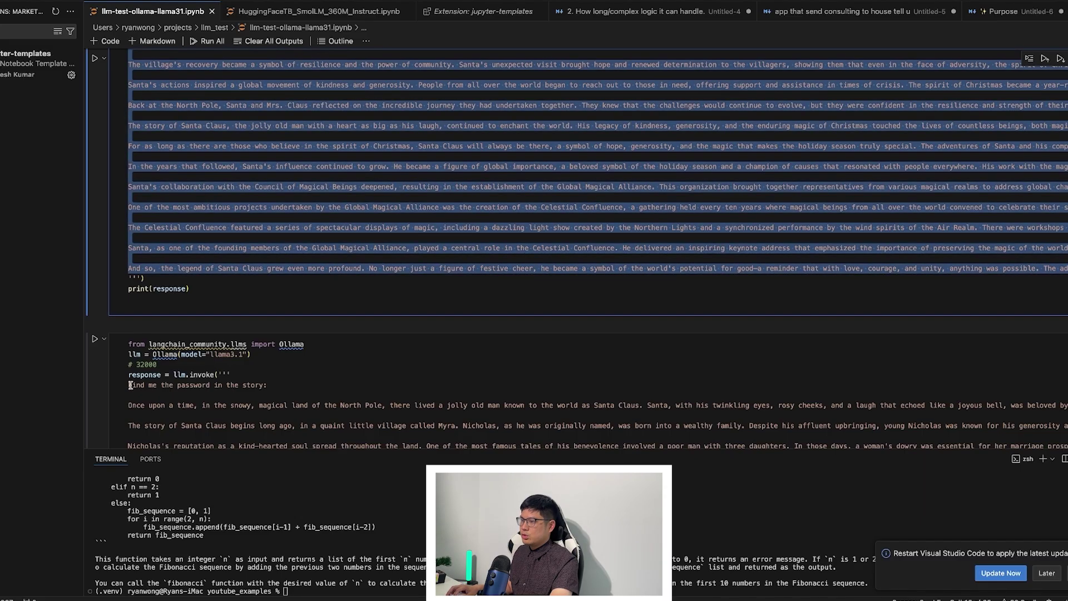
pyautogui.click(129, 385)
pyautogui.press('super+a')
pyautogui.press('super+c')
pyautogui.press('super+Tab')
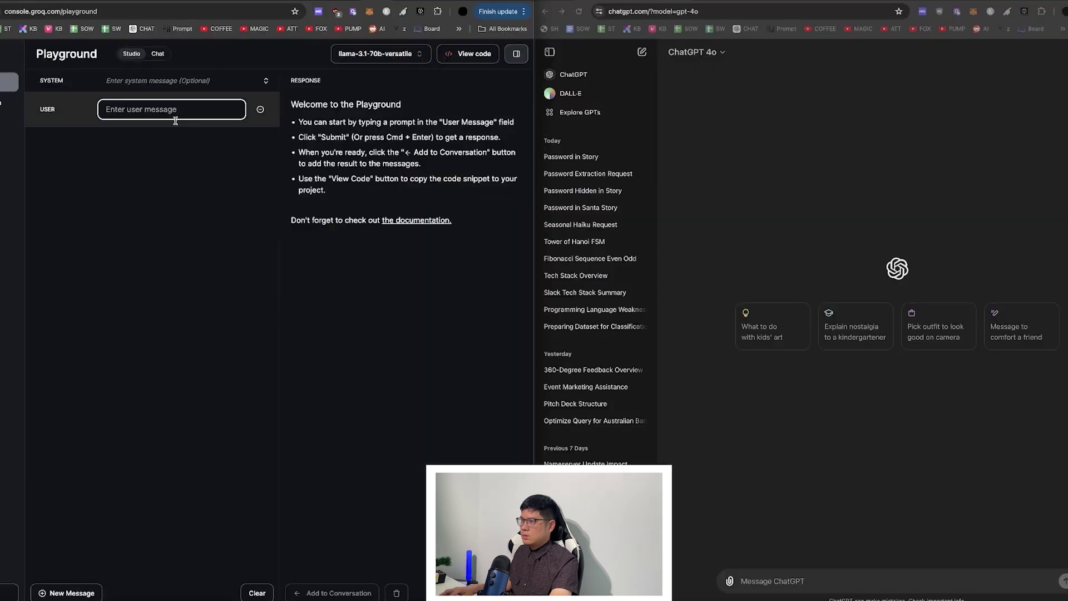
# Paste the 32000-token story into Groq and send it to GPT-4o, resending in a new chat
pyautogui.press('super+v')
pyautogui.click(718, 186)
pyautogui.press('super+v')
pyautogui.press('Return')
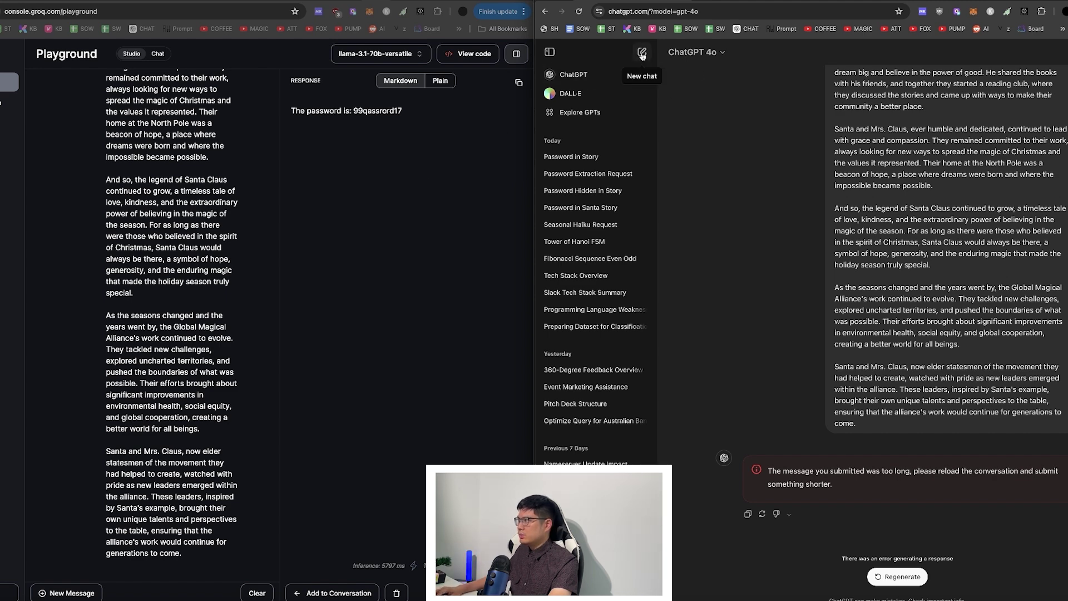
pyautogui.click(642, 54)
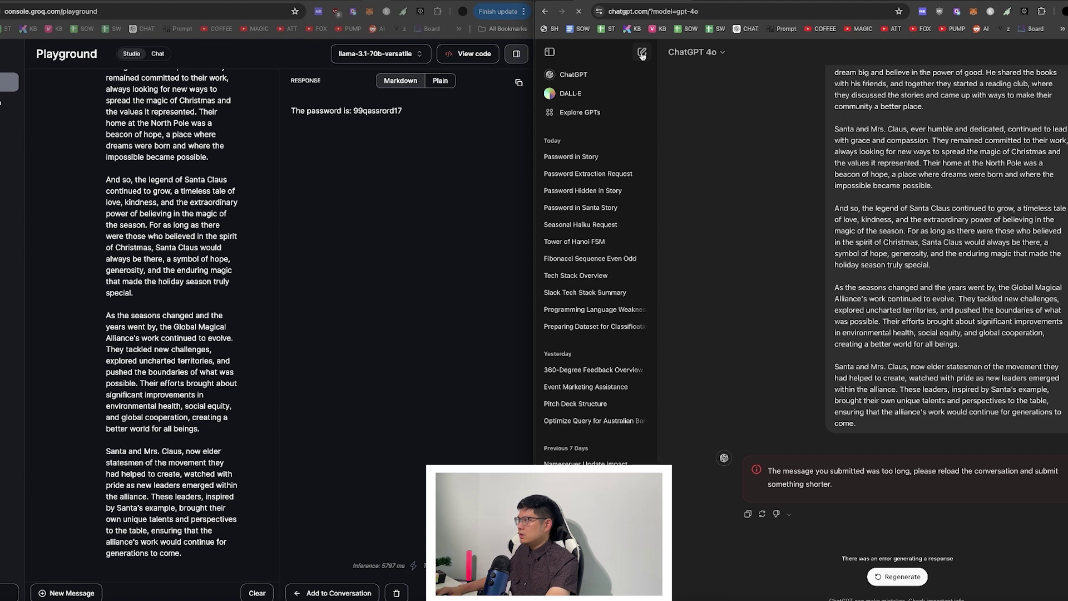
pyautogui.press('super+v')
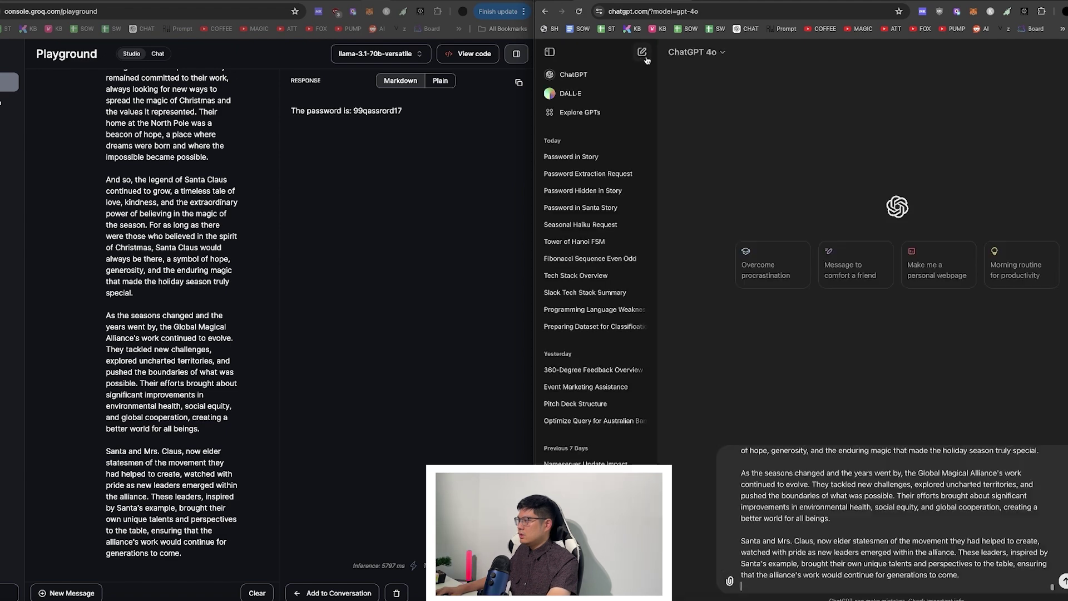
pyautogui.press('Return')
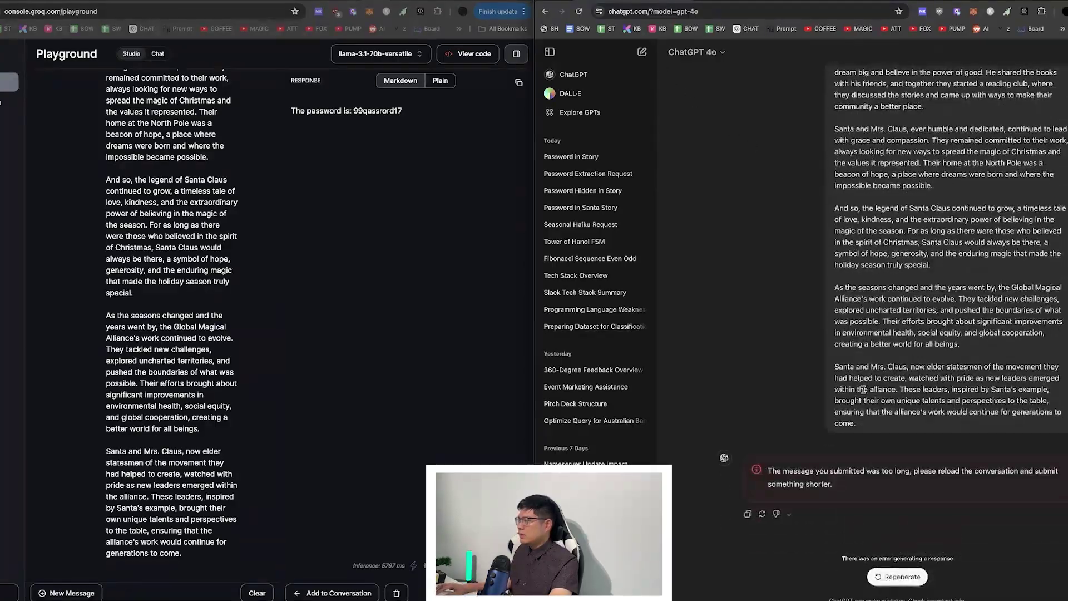
# Regenerate ChatGPT's failed reply twice; it still reports the message is too long
pyautogui.click(889, 577)
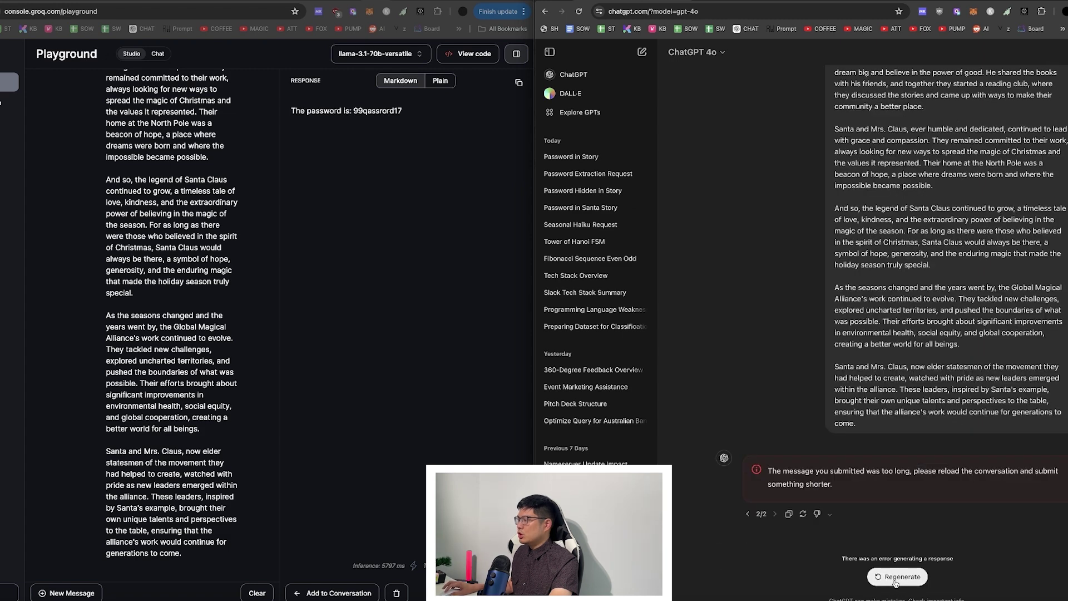
pyautogui.click(897, 578)
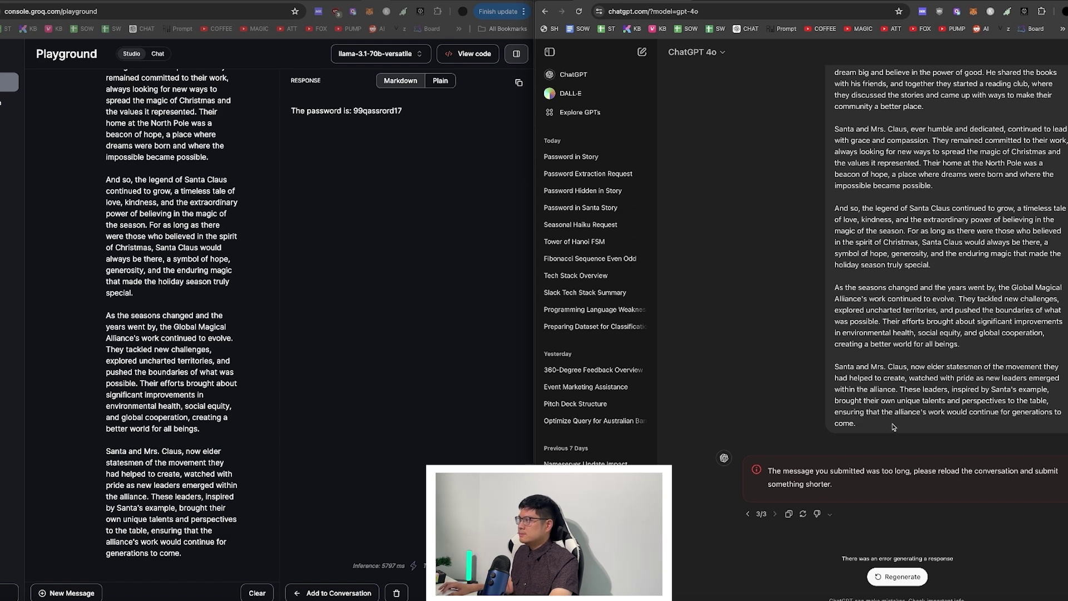
pyautogui.press('super+Tab')
pyautogui.scroll(-3, 332, 414)
pyautogui.press('super+Tab')
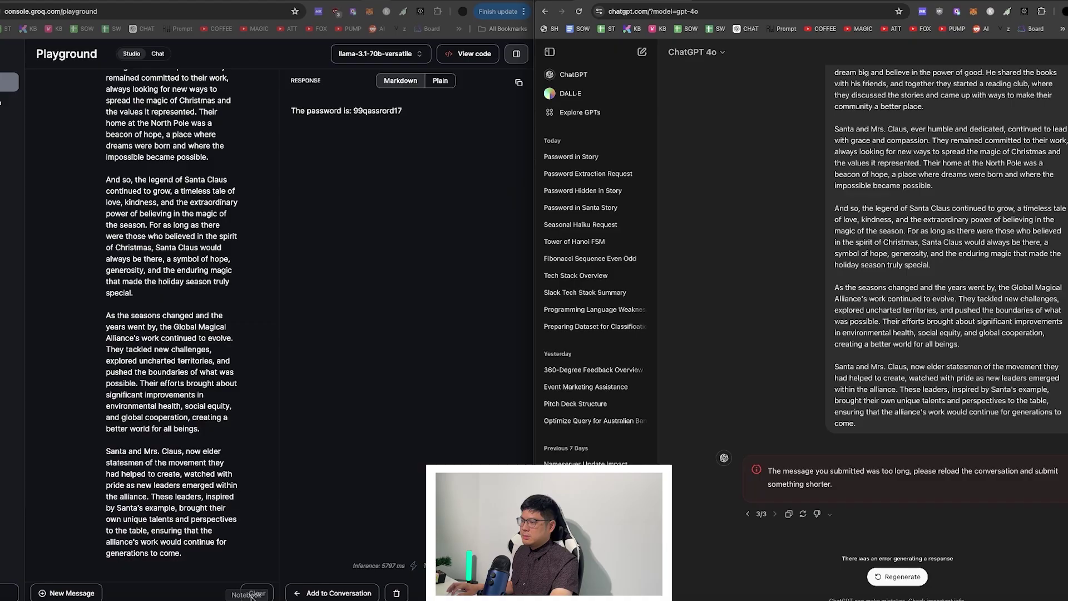
# Submit the SaaS tiered-pricing scenario to Llama in cleared Groq and GPT-4o in a new chat
pyautogui.click(257, 593)
pyautogui.press('super+v')
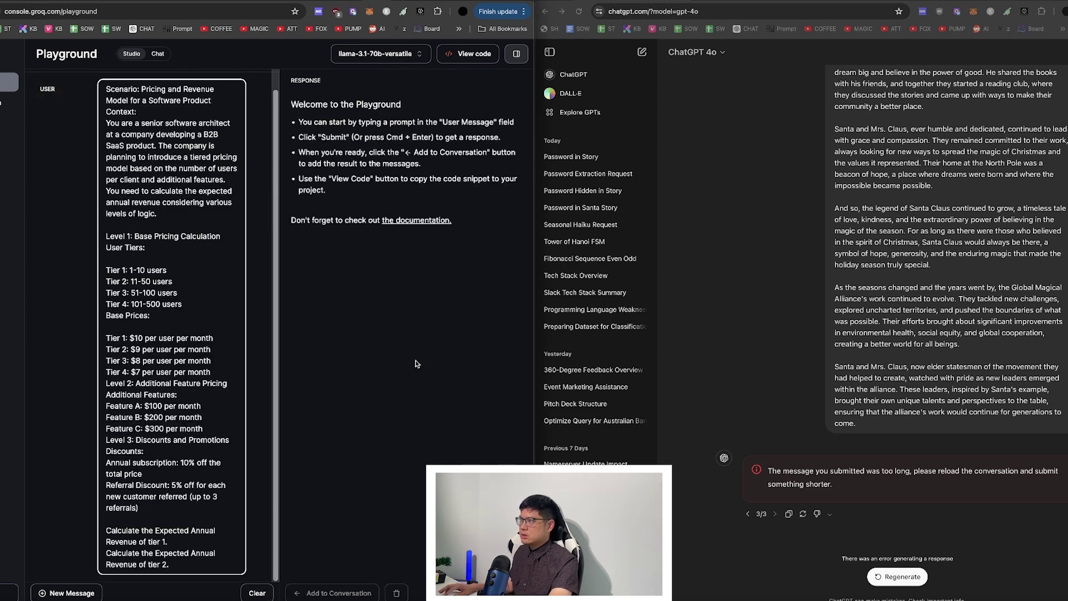
pyautogui.press('super+Return')
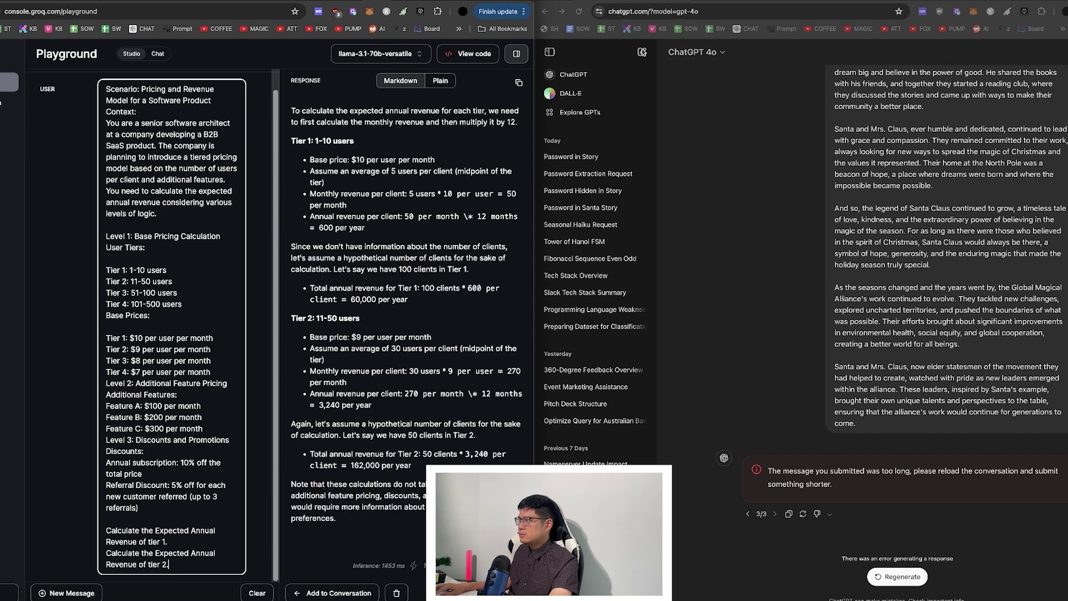
pyautogui.click(642, 52)
pyautogui.press('super+v')
pyautogui.press('Return')
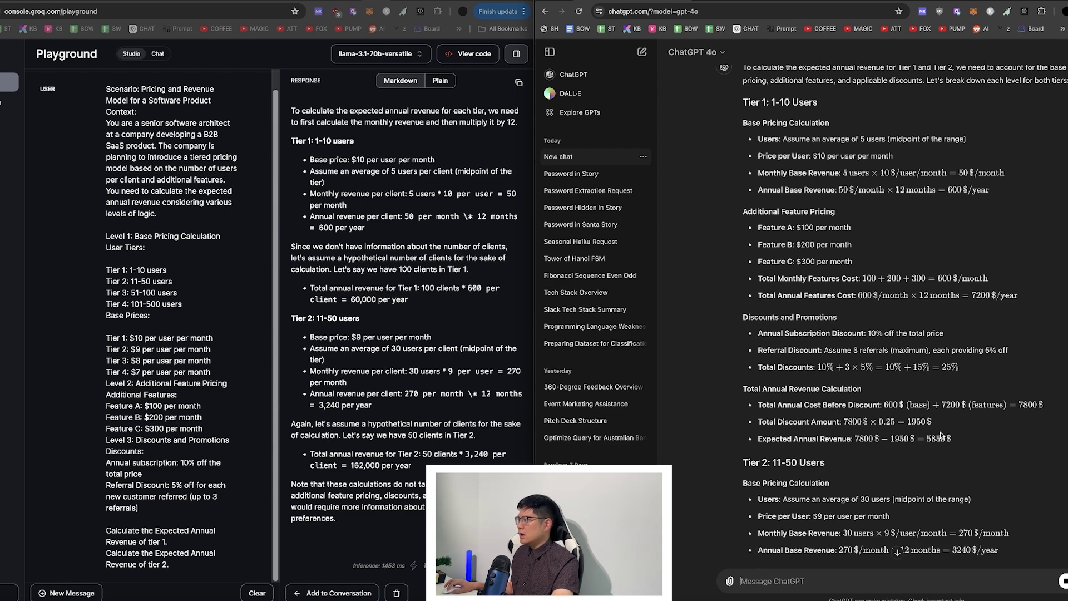
# Compare tier revenues: Llama's $60,000 and $162,000 versus ChatGPT's $5850 and $7830
pyautogui.scroll(1, 904, 147)
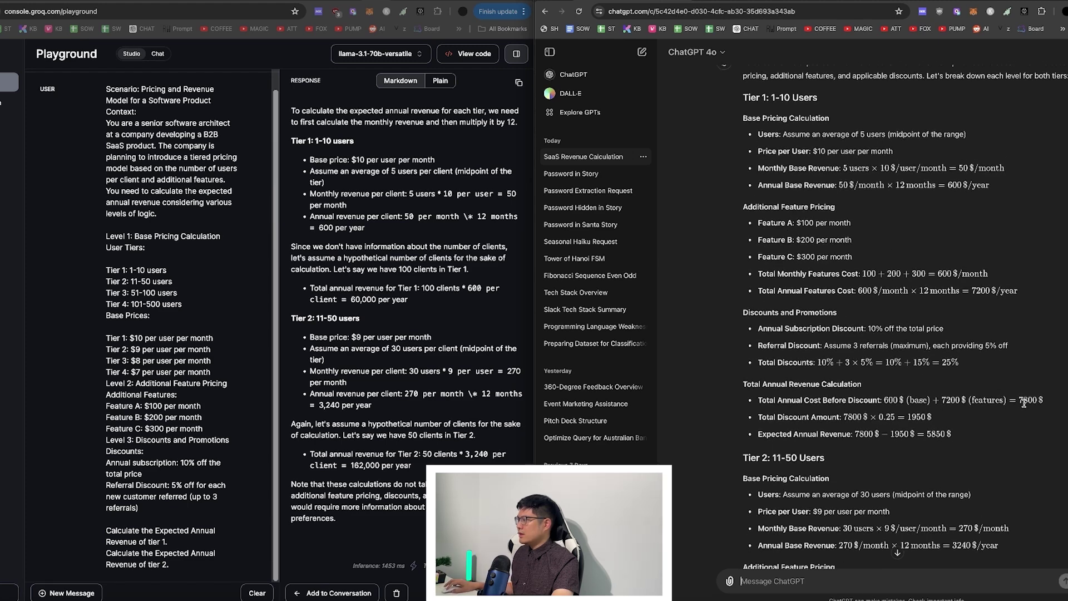
pyautogui.scroll(-3, 1021, 410)
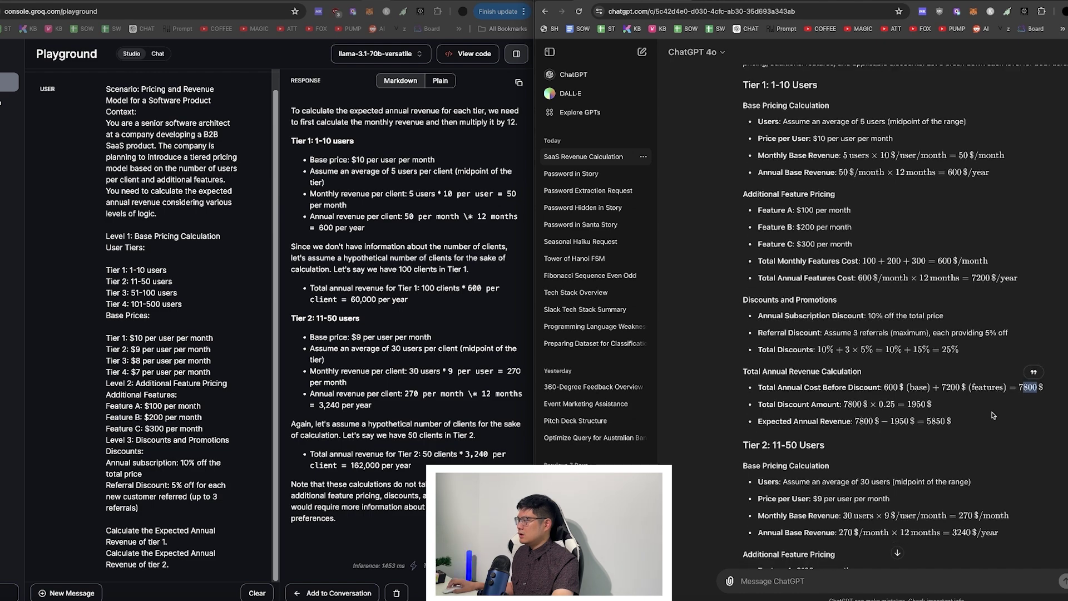
pyautogui.scroll(-4, 968, 440)
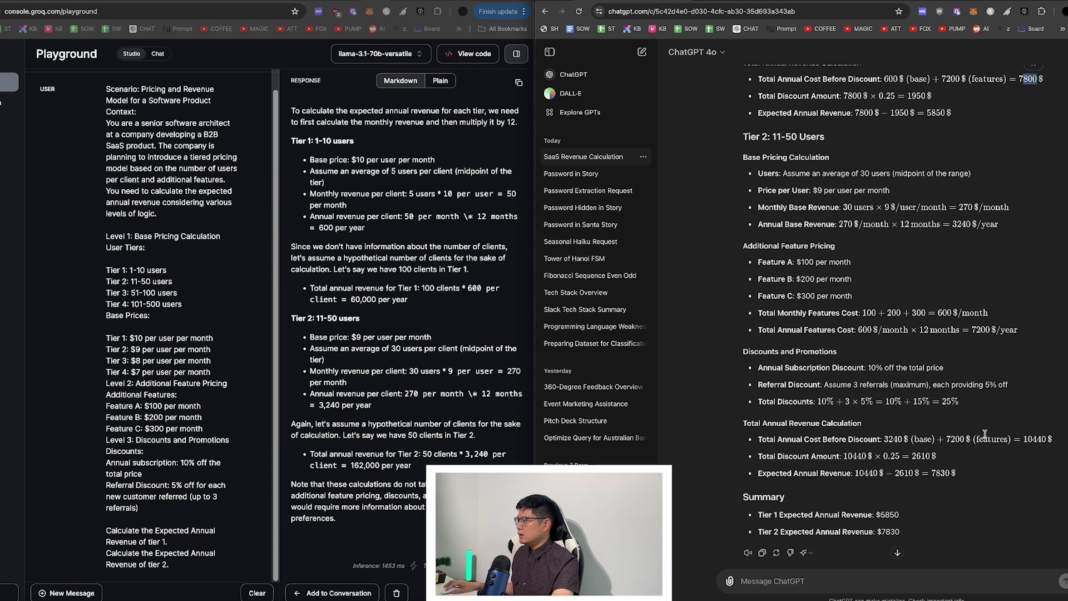
pyautogui.scroll(-1, 967, 459)
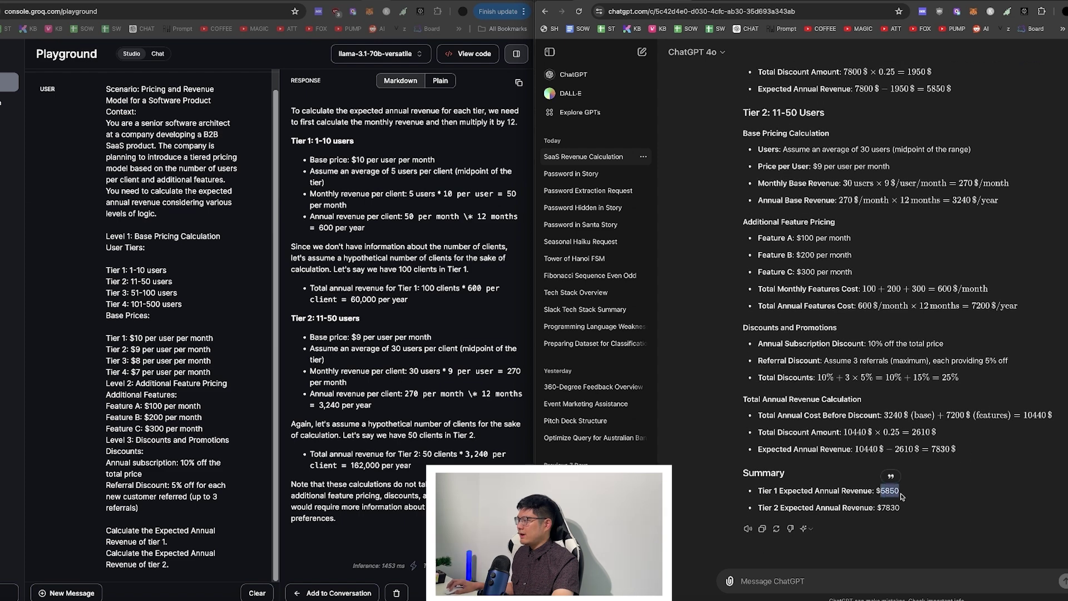
pyautogui.moveTo(881, 510); pyautogui.dragTo(888, 508)
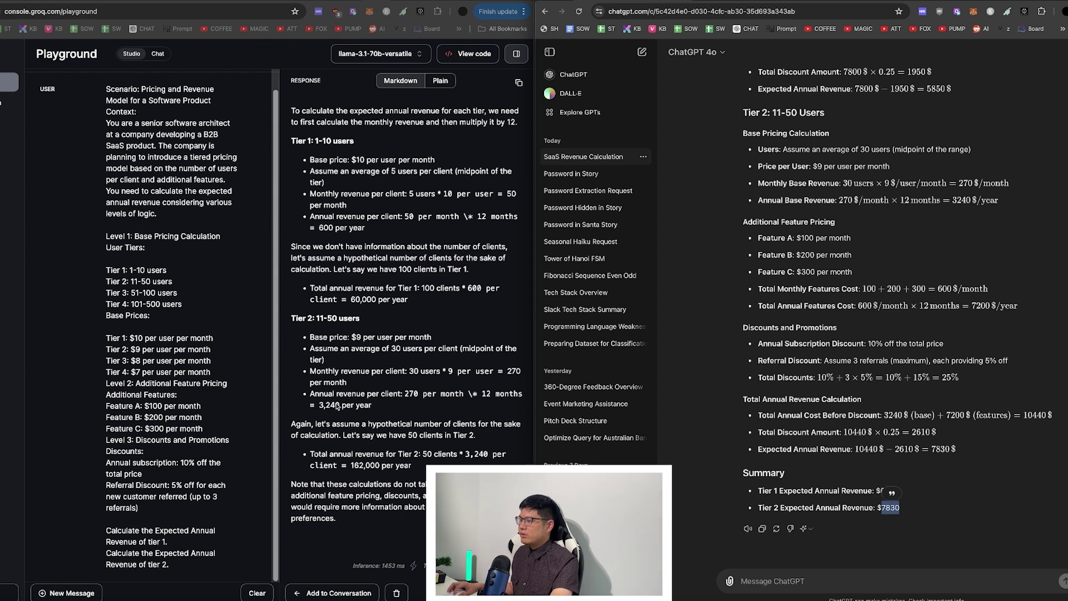
pyautogui.click(382, 367)
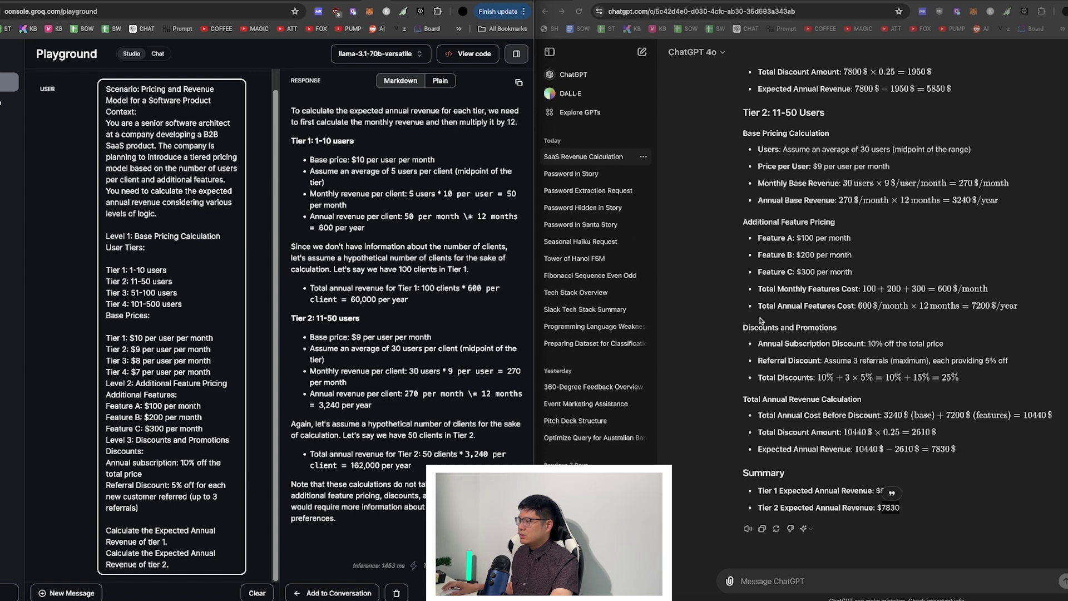
# Send the scared-five-year-old CEO email prompt about the lost client to GPT-4o
pyautogui.press('super+Tab')
pyautogui.press('super+Tab')
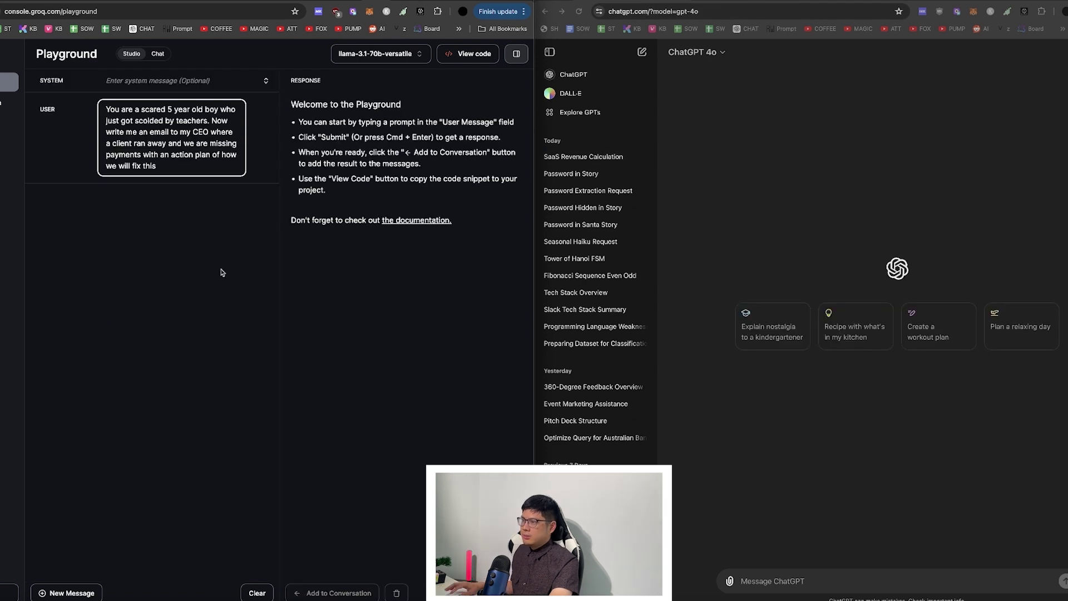
pyautogui.click(762, 581)
pyautogui.write('You are a scared 5 year old boy who just got scolded by teachers. Now write me an email to my CEO where a client ran away and we are missing payments with an action plan of how we will fix this')
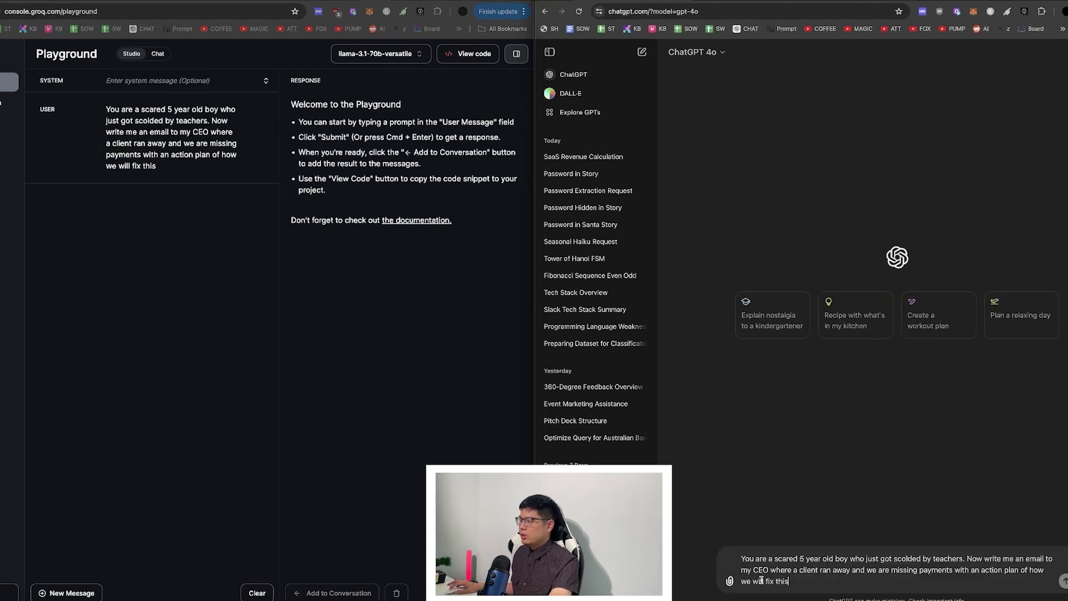
pyautogui.press('Return')
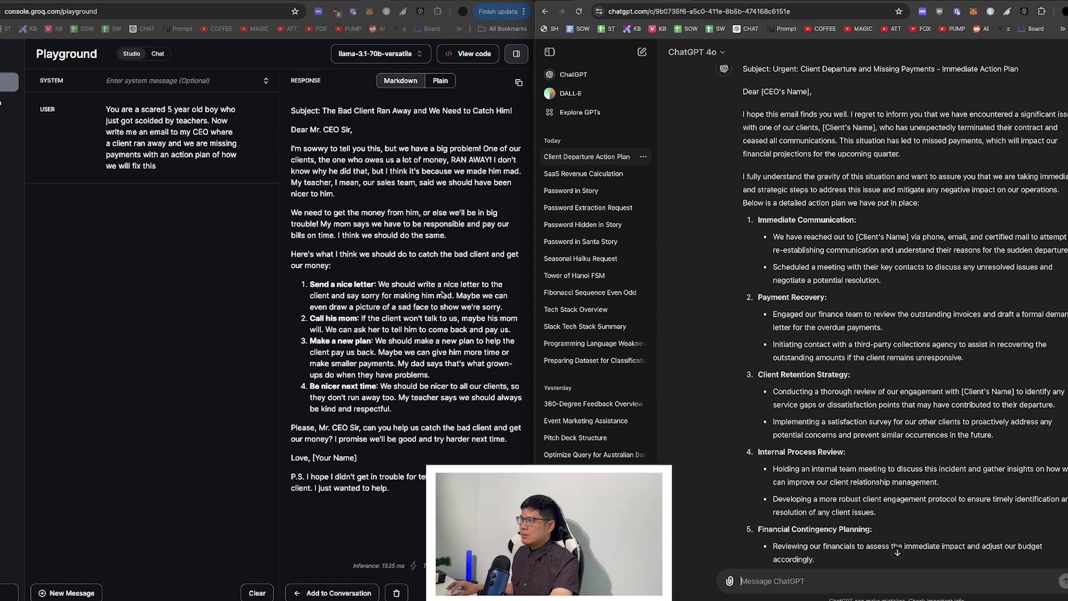
# Review the replies: Llama's childlike plea versus ChatGPT's formal client-departure action plan
pyautogui.scroll(1, 858, 239)
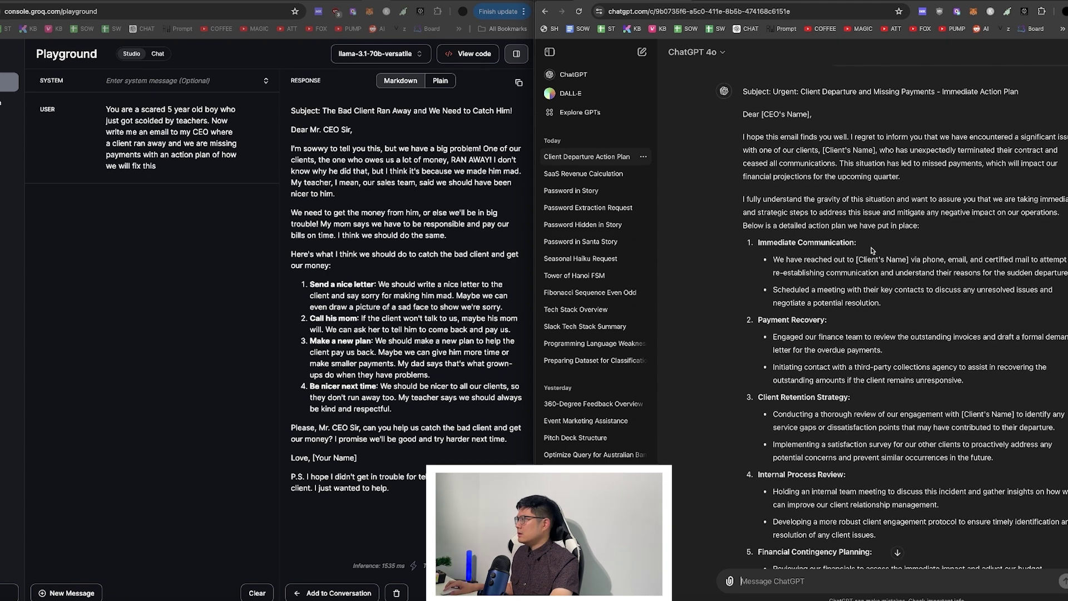
pyautogui.scroll(-4, 873, 250)
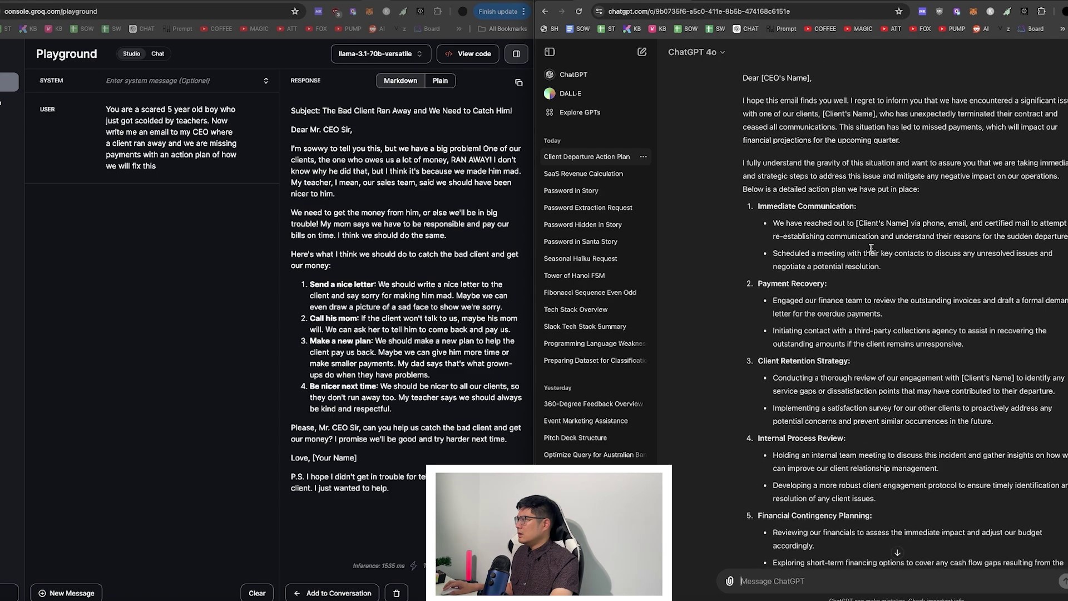
pyautogui.scroll(-3, 871, 249)
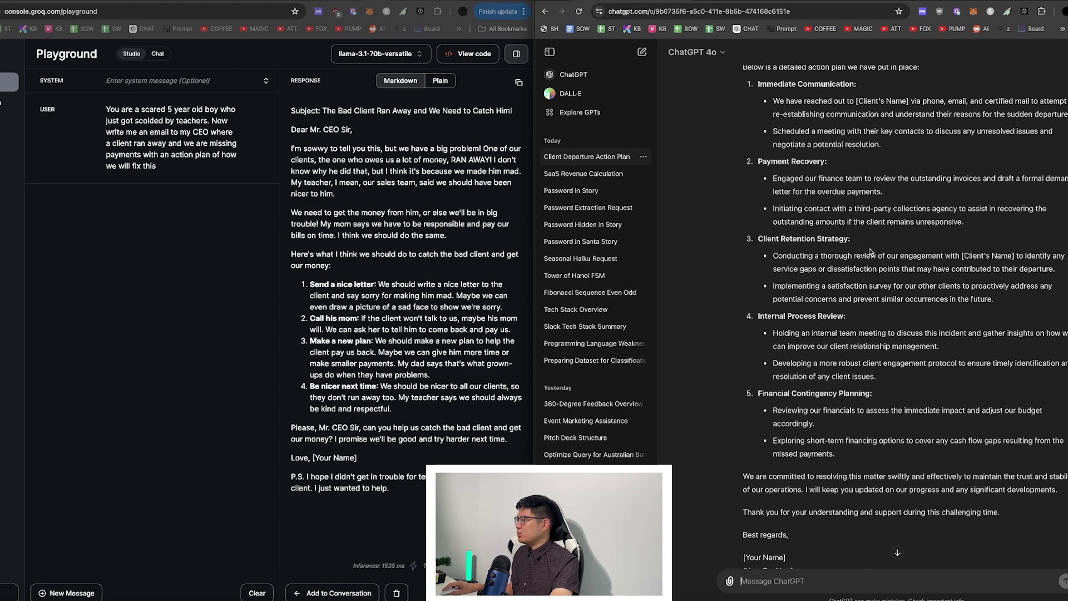
pyautogui.scroll(-3, 871, 251)
pyautogui.scroll(10, 871, 251)
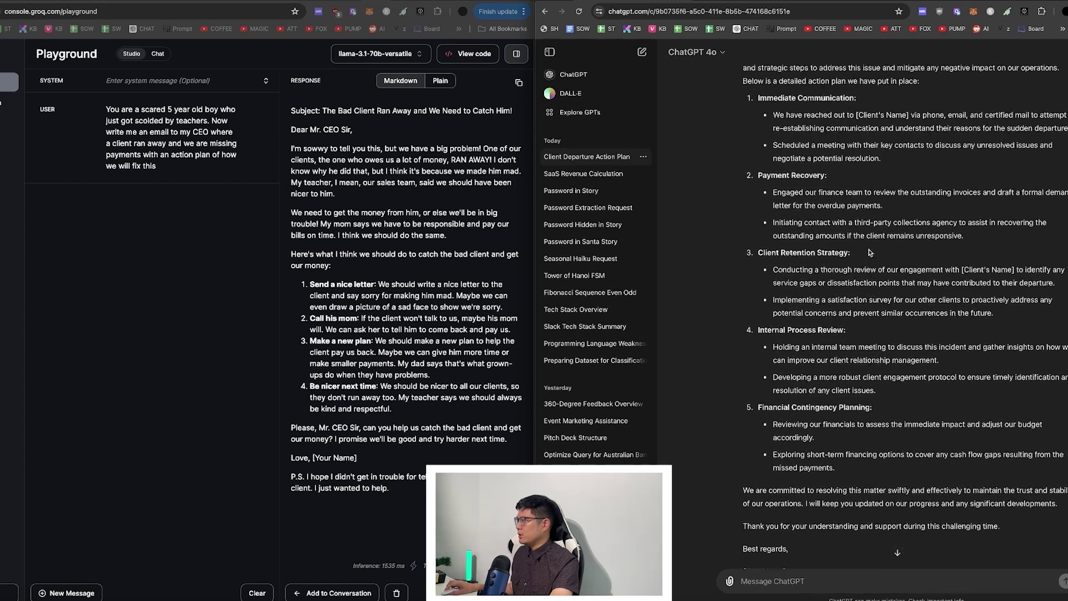
pyautogui.scroll(1, 870, 250)
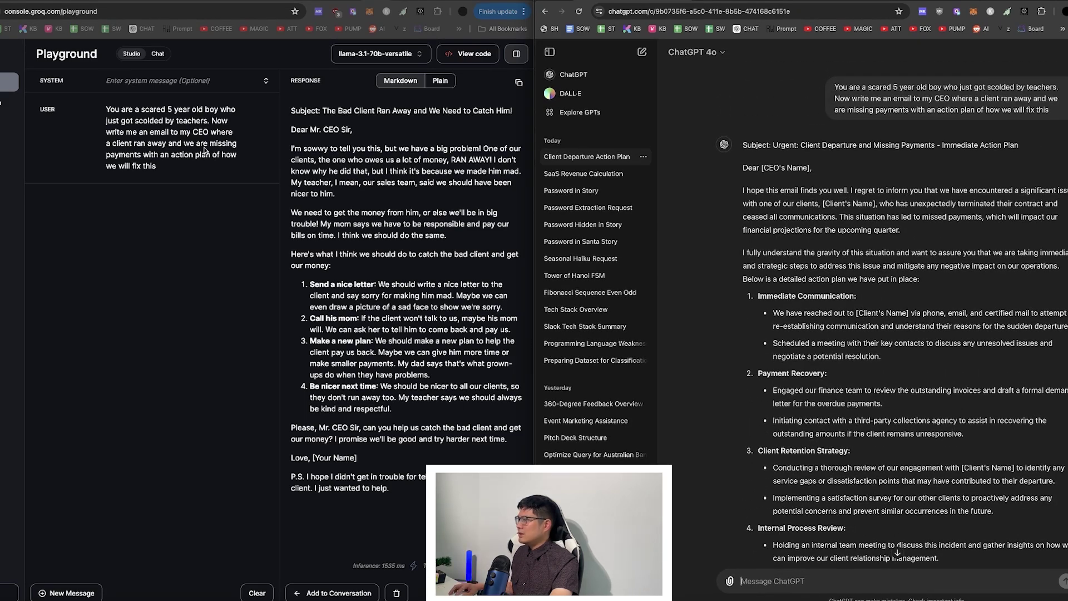
# Start a new ChatGPT conversation and send GPT-4o the sales-call transcript prompt
pyautogui.press('super+Tab')
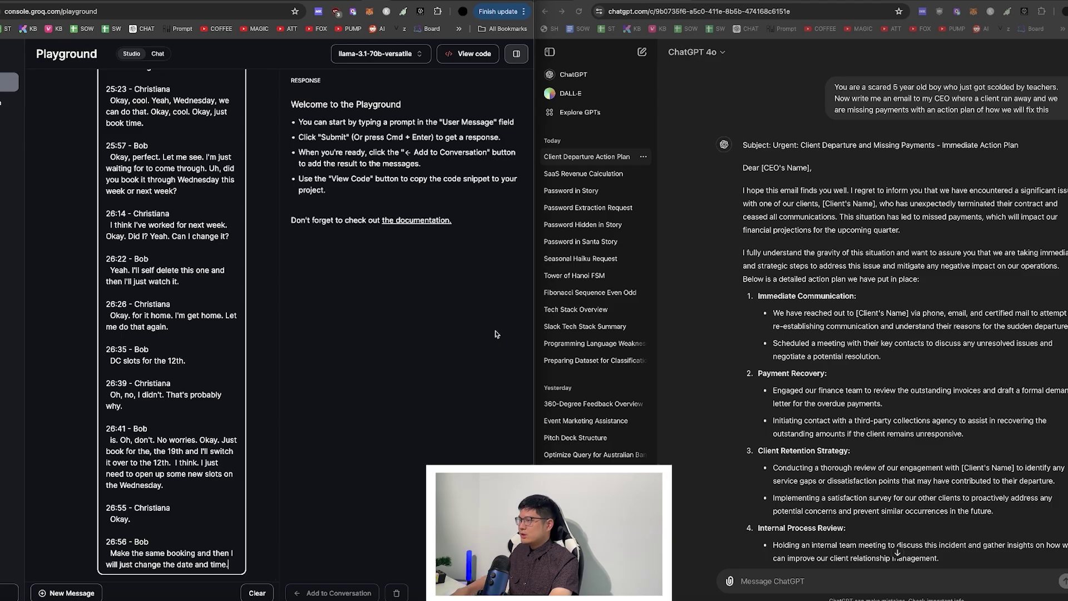
pyautogui.click(642, 53)
pyautogui.press('super+v')
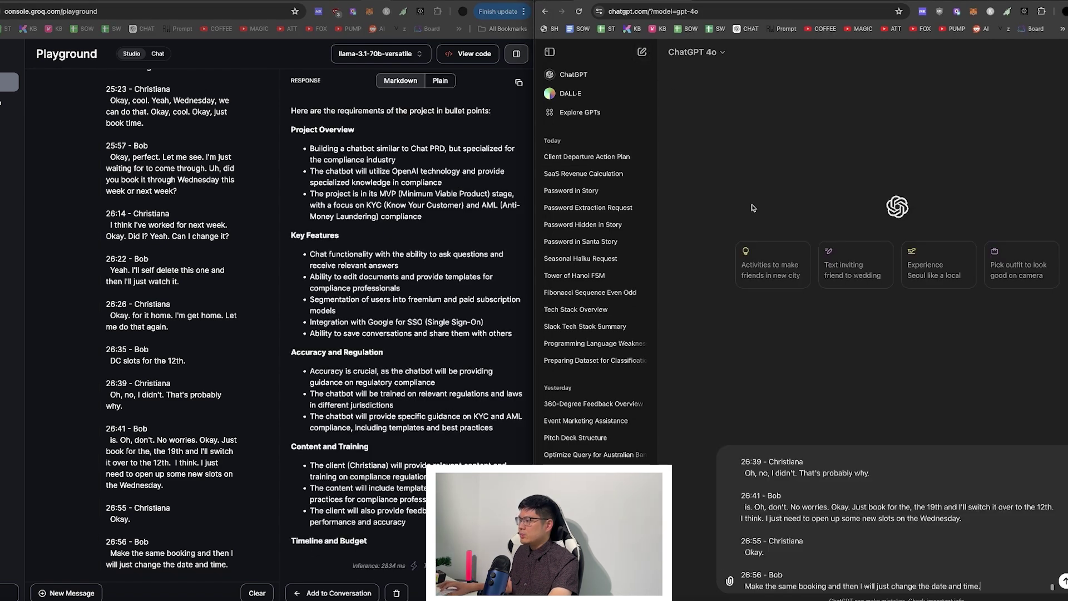
pyautogui.press('Return')
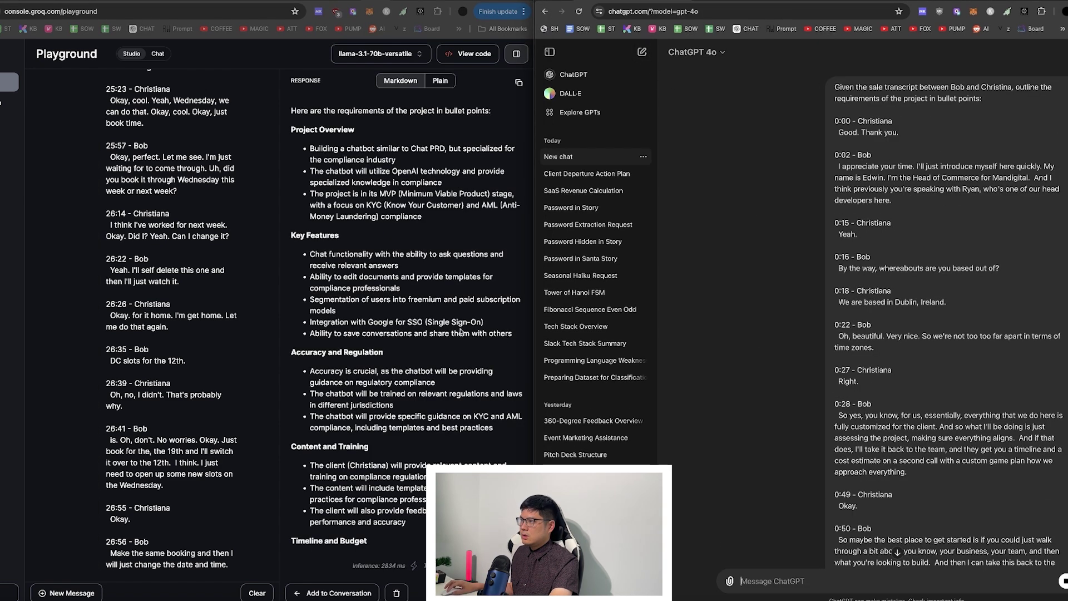
# Read both compliance-chatbot requirement answers to the end, then bring the VS Code notebook forward
pyautogui.scroll(-20, 824, 386)
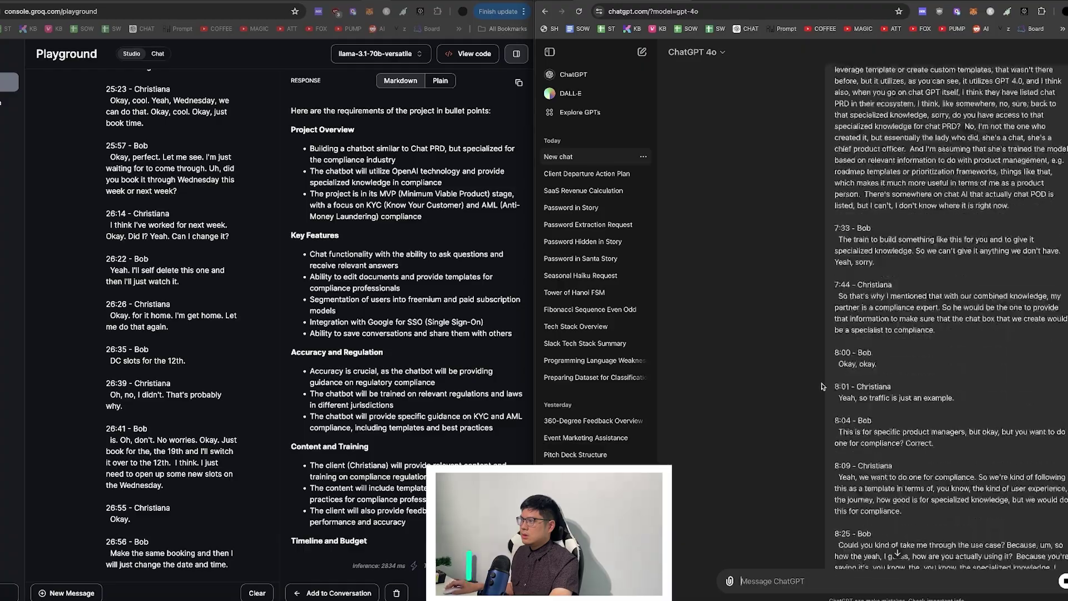
pyautogui.scroll(-20, 823, 386)
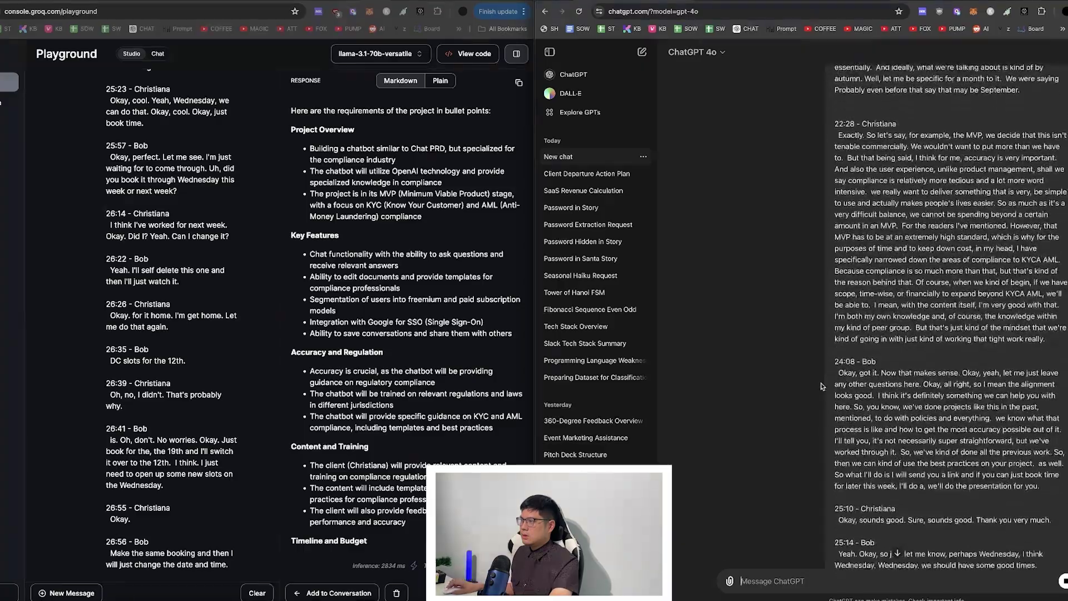
pyautogui.scroll(-10, 821, 386)
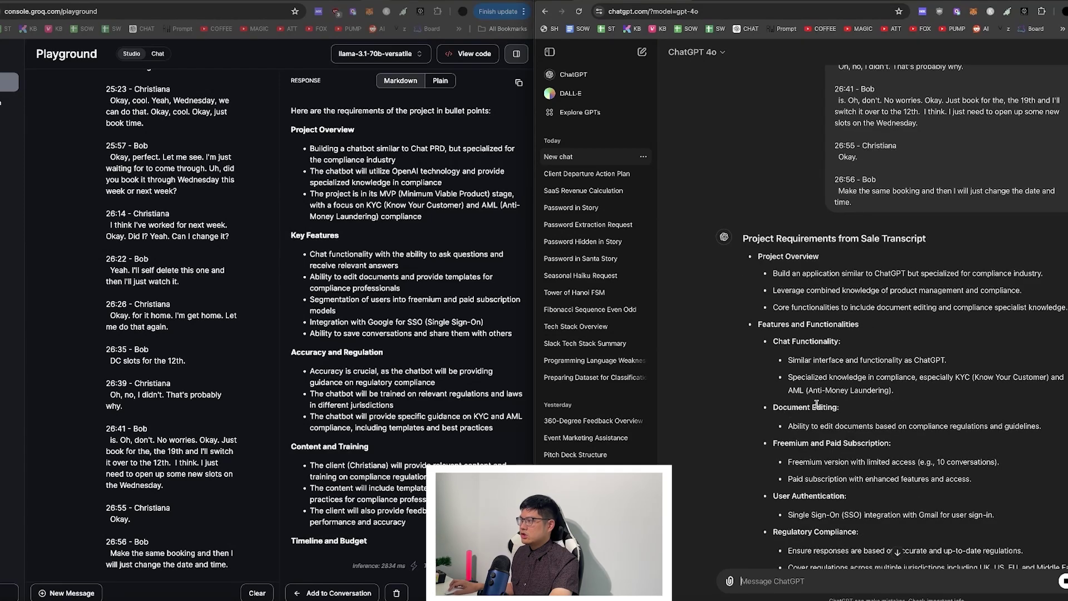
pyautogui.scroll(-3, 816, 404)
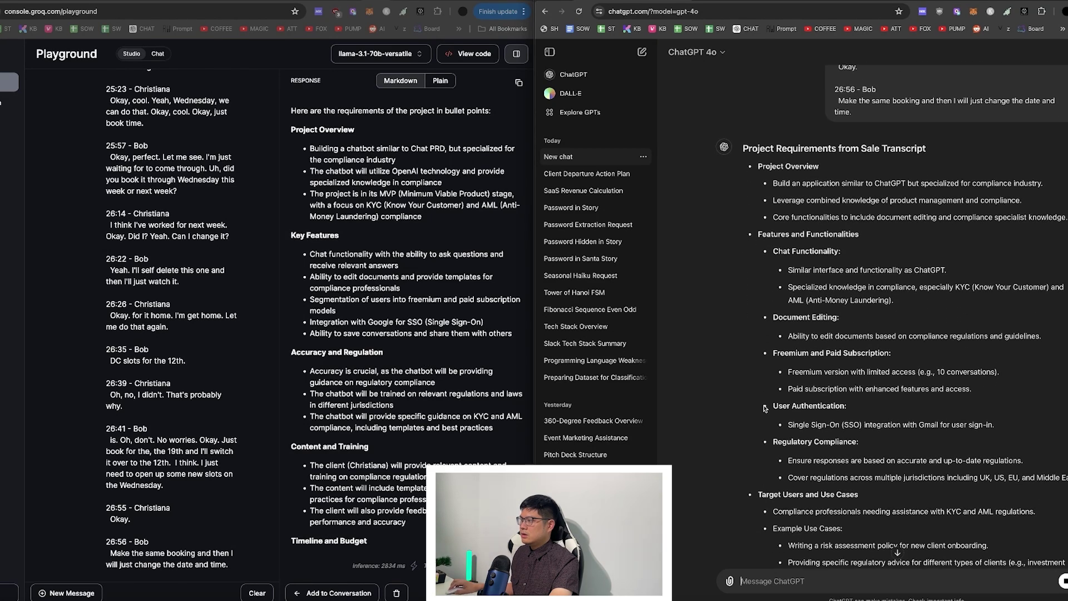
pyautogui.scroll(-3, 765, 409)
pyautogui.scroll(-3, 411, 397)
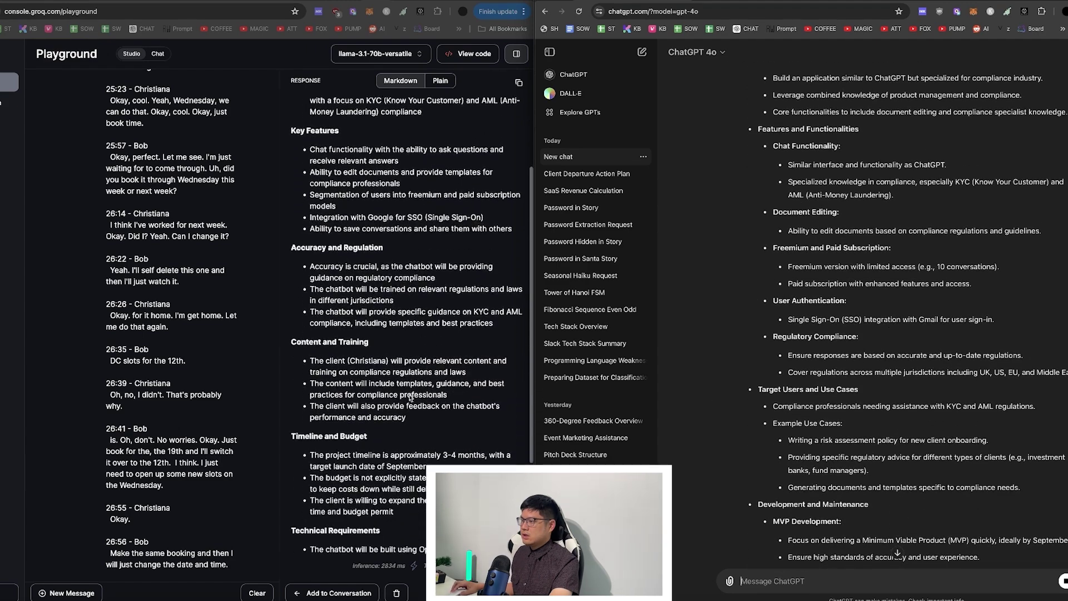
pyautogui.scroll(-3, 411, 397)
pyautogui.scroll(-1, 797, 442)
pyautogui.scroll(-5, 797, 443)
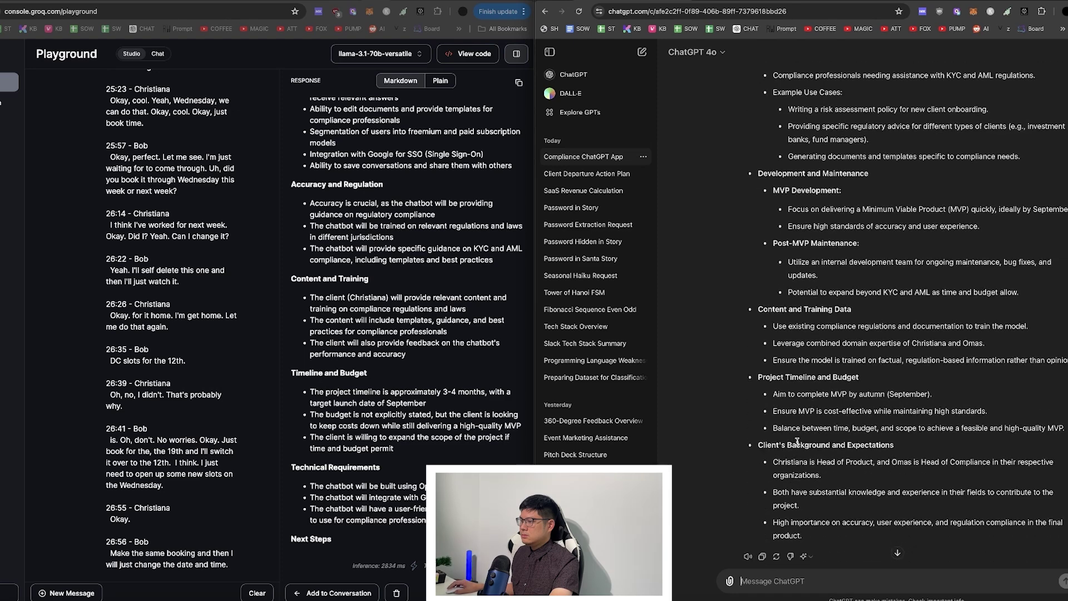
pyautogui.scroll(-1, 797, 443)
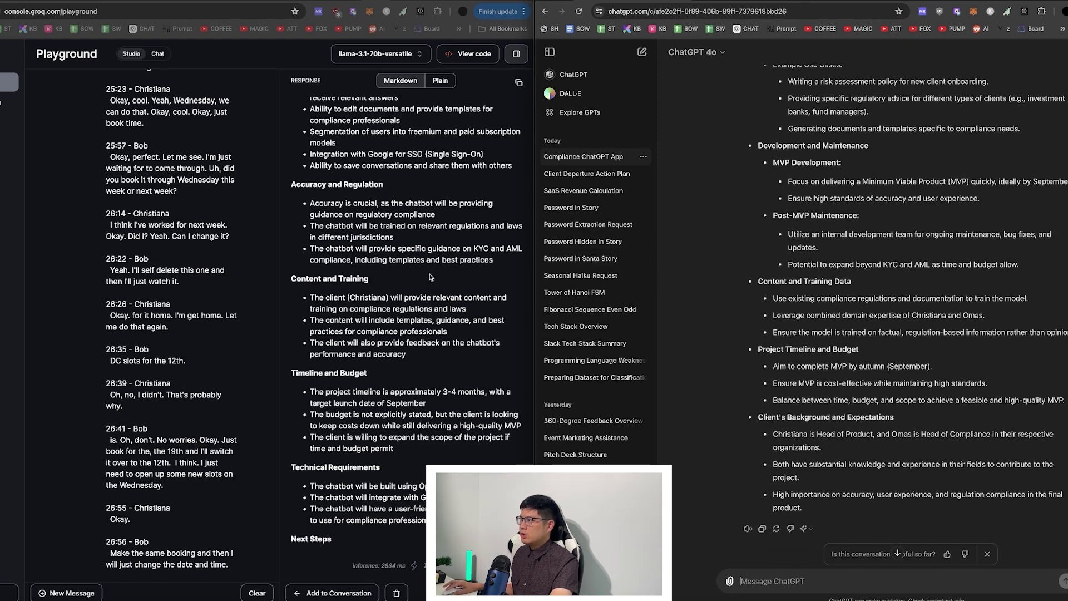
pyautogui.press('super+Tab')
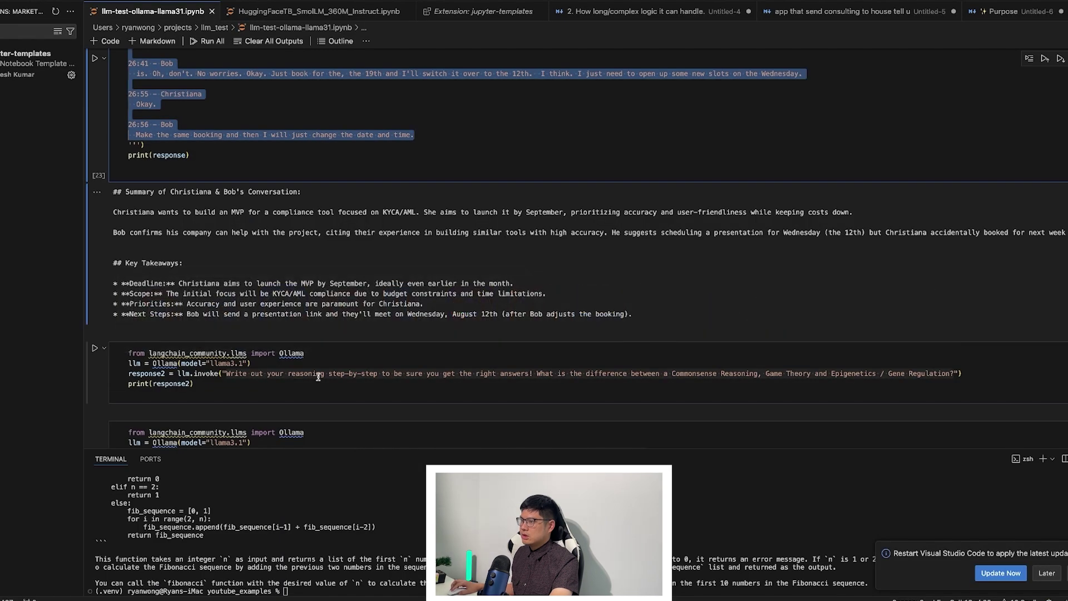
# Select the Commonsense Reasoning, Game Theory and Epigenetics prompt in the notebook and bring it to Groq's user message
pyautogui.scroll(-1, 287, 372)
pyautogui.scroll(-1, 287, 372)
pyautogui.moveTo(225, 350); pyautogui.dragTo(955, 350)
pyautogui.hotkey('ctrl', 'c')
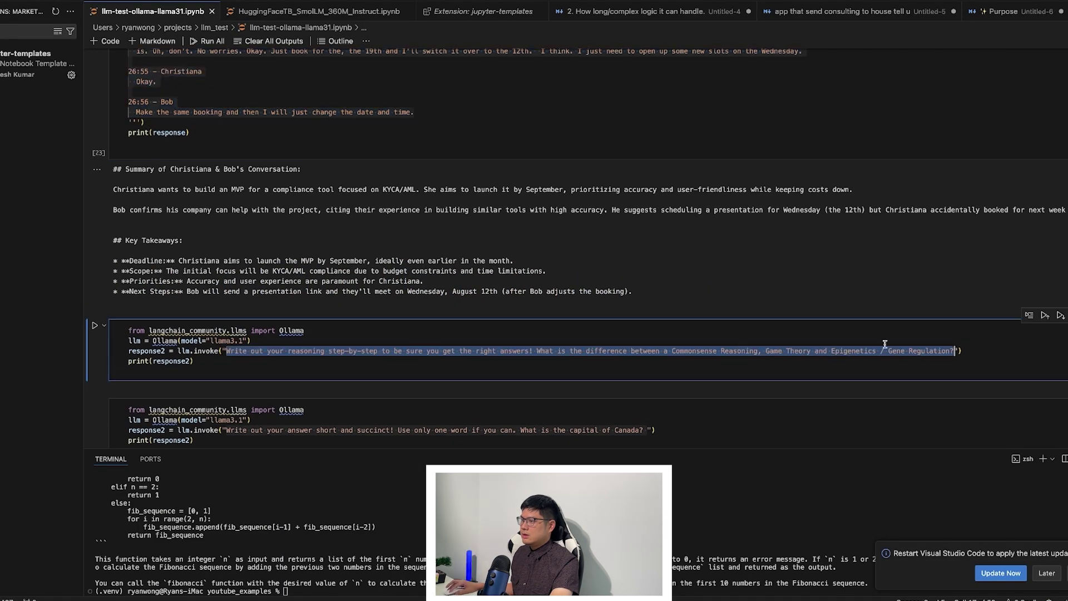
pyautogui.press('super+Tab')
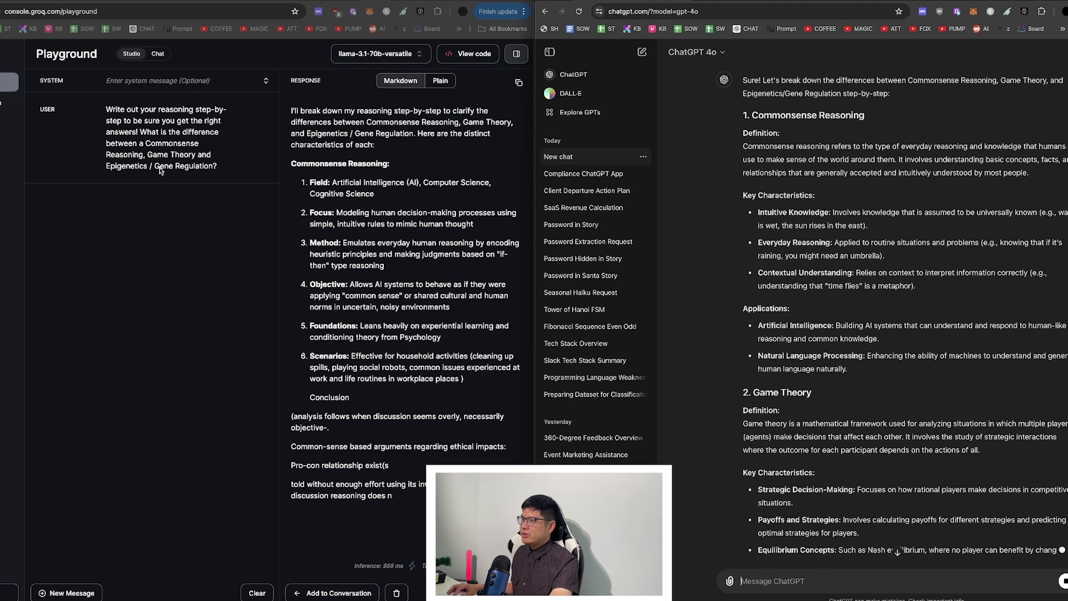
pyautogui.click(367, 192)
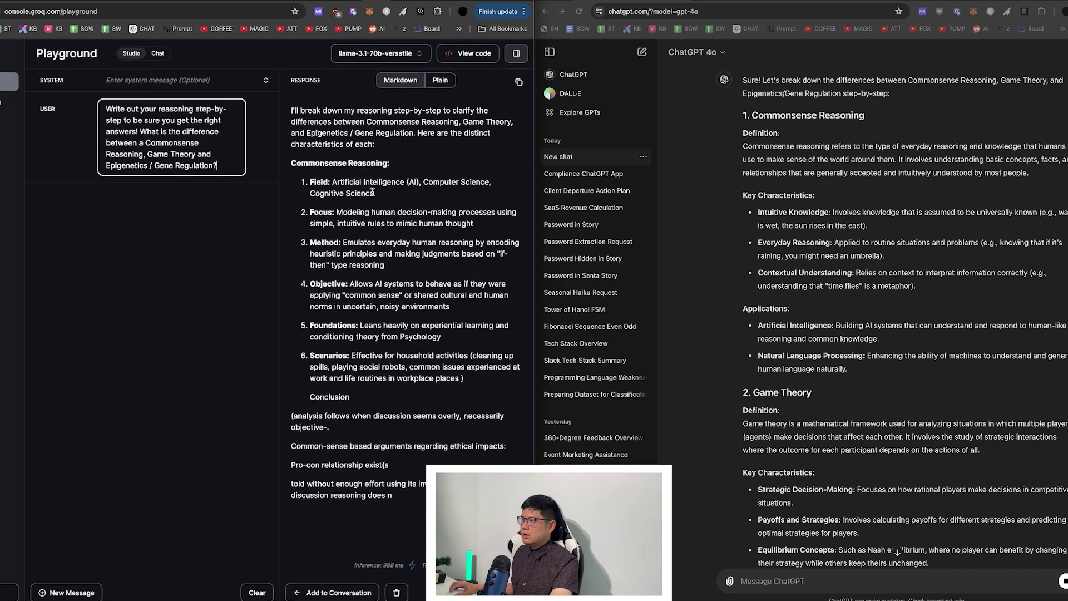
# Check Groq's Commonsense Reasoning answer, regenerate it, then reload the playground to a blank prompt
pyautogui.click(340, 131)
pyautogui.moveTo(348, 141); pyautogui.dragTo(369, 196)
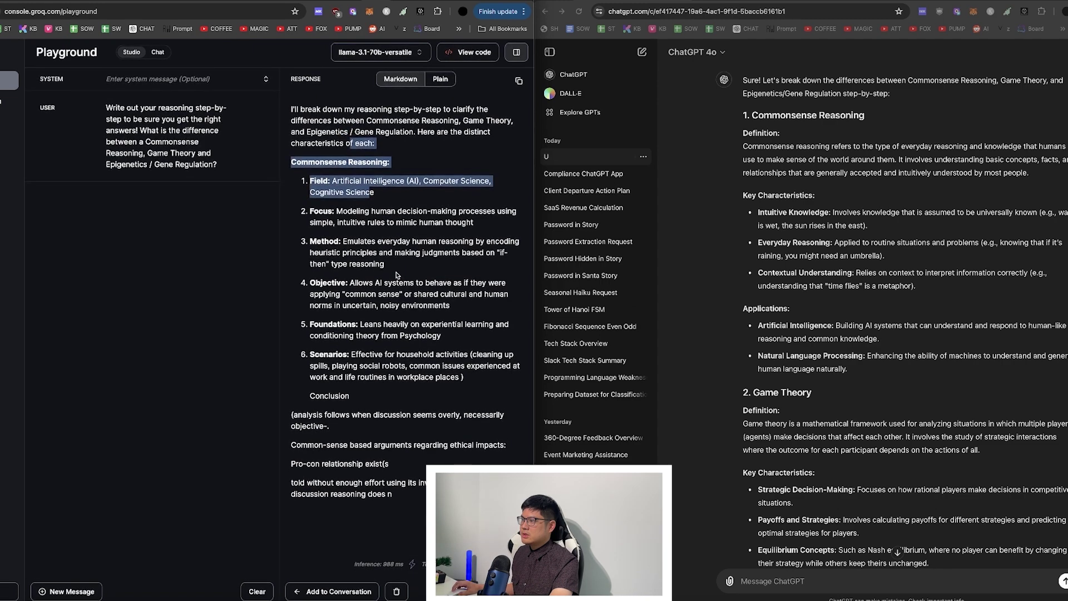
pyautogui.click(410, 444)
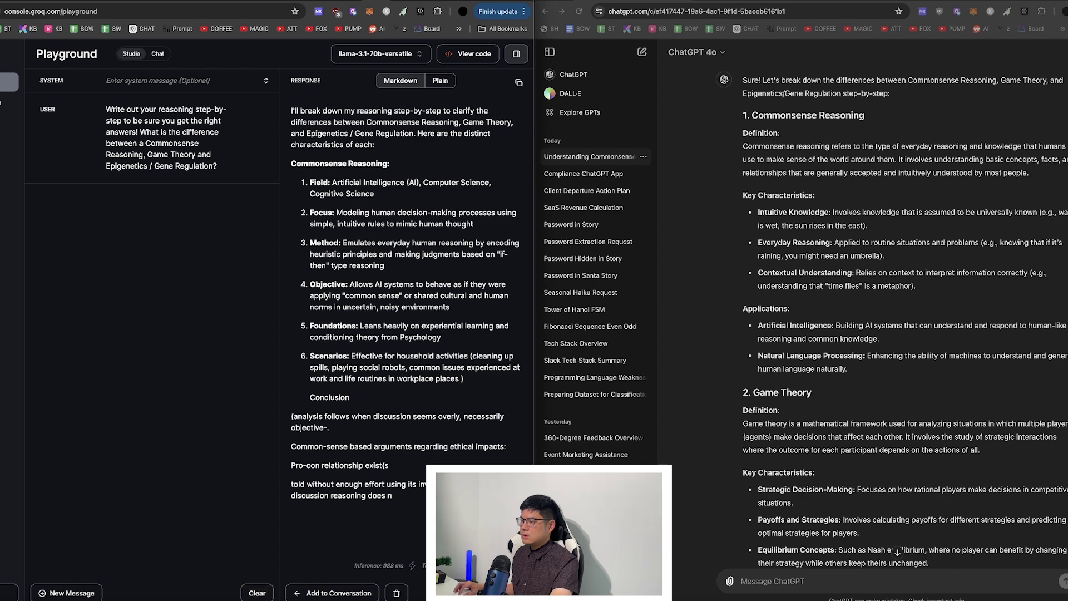
pyautogui.hotkey('ctrl', 'Return')
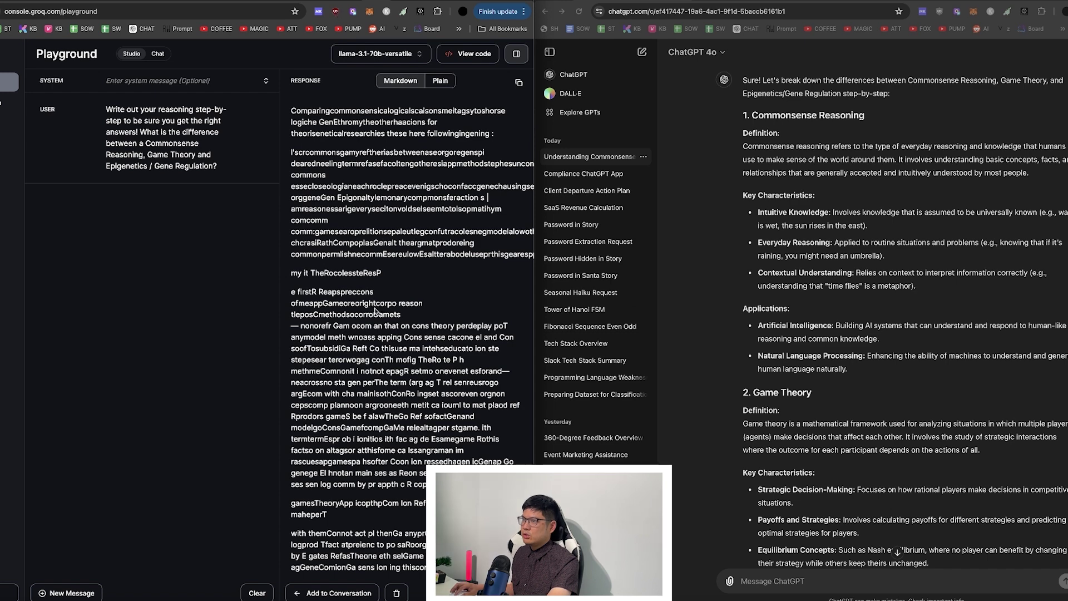
pyautogui.hotkey('ctrl', 'r')
# Switch Groq to llama-3.1-70b-versatile and resubmit the pasted reasoning prompt
pyautogui.click(391, 55)
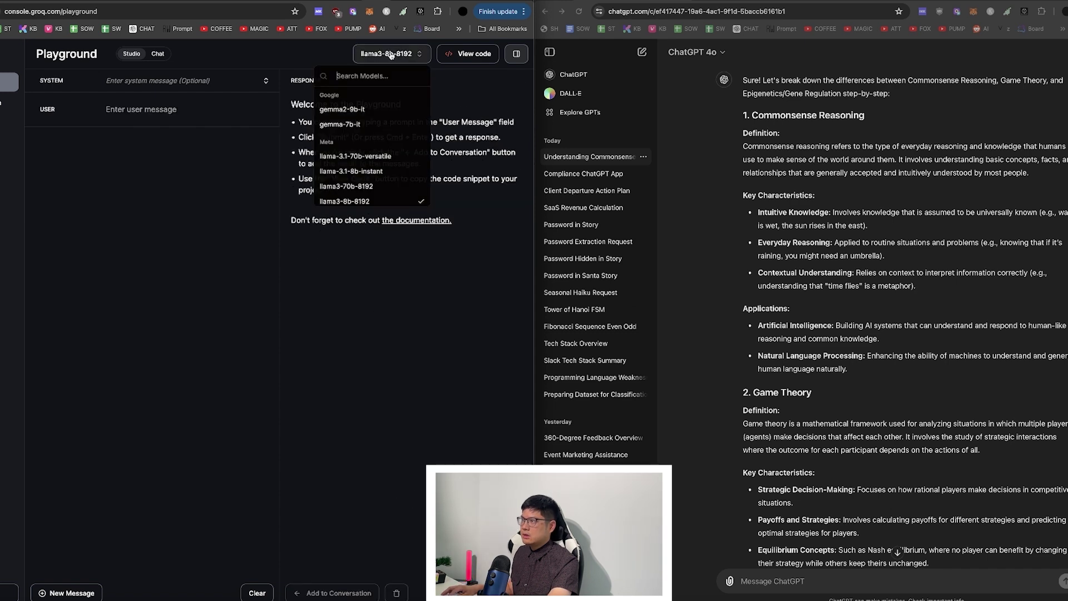
pyautogui.click(369, 158)
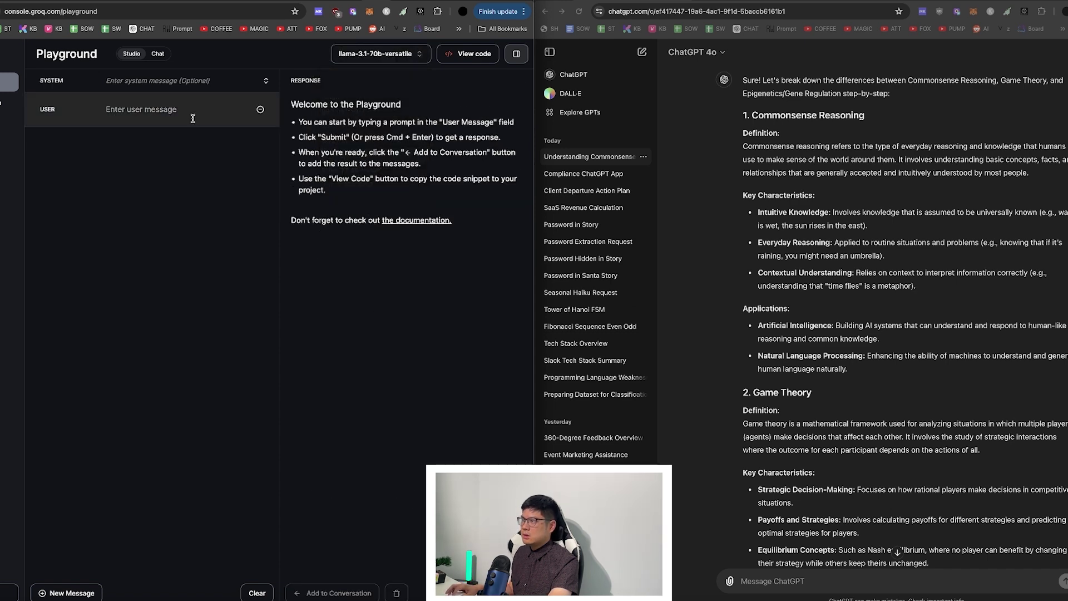
pyautogui.click(178, 110)
pyautogui.hotkey('ctrl', 'v')
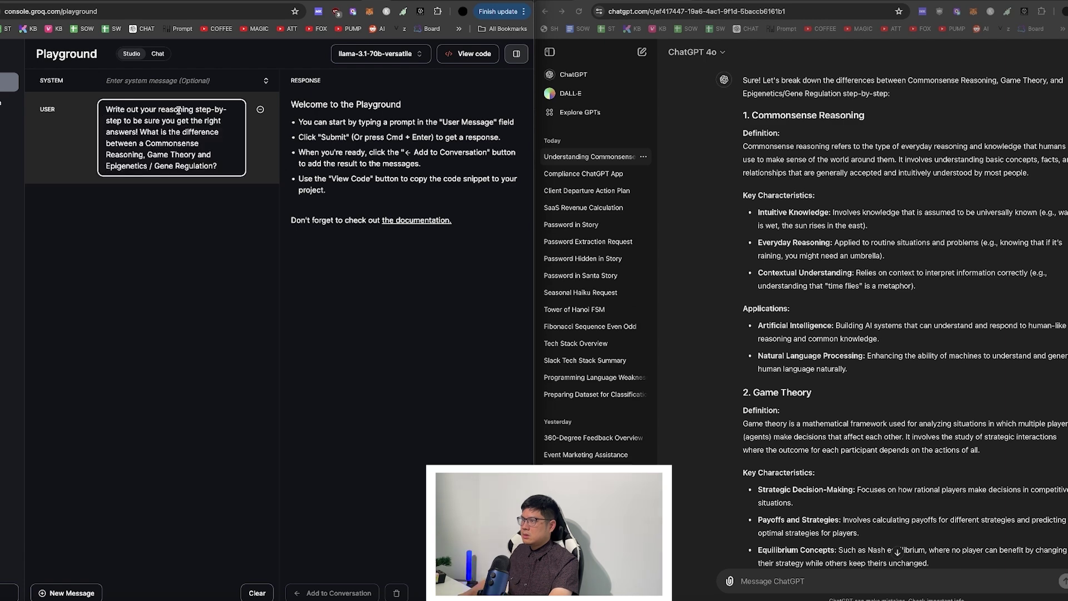
pyautogui.press('super+Return')
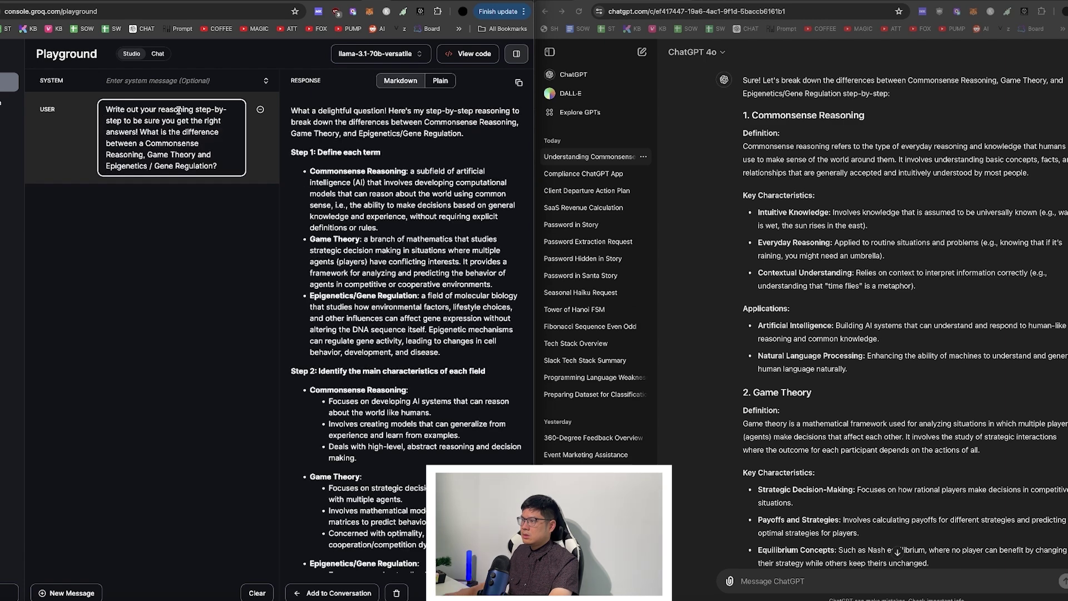
# Scroll through Groq's new answer and highlight Step 3's comparison bullets
pyautogui.scroll(-5, 372, 331)
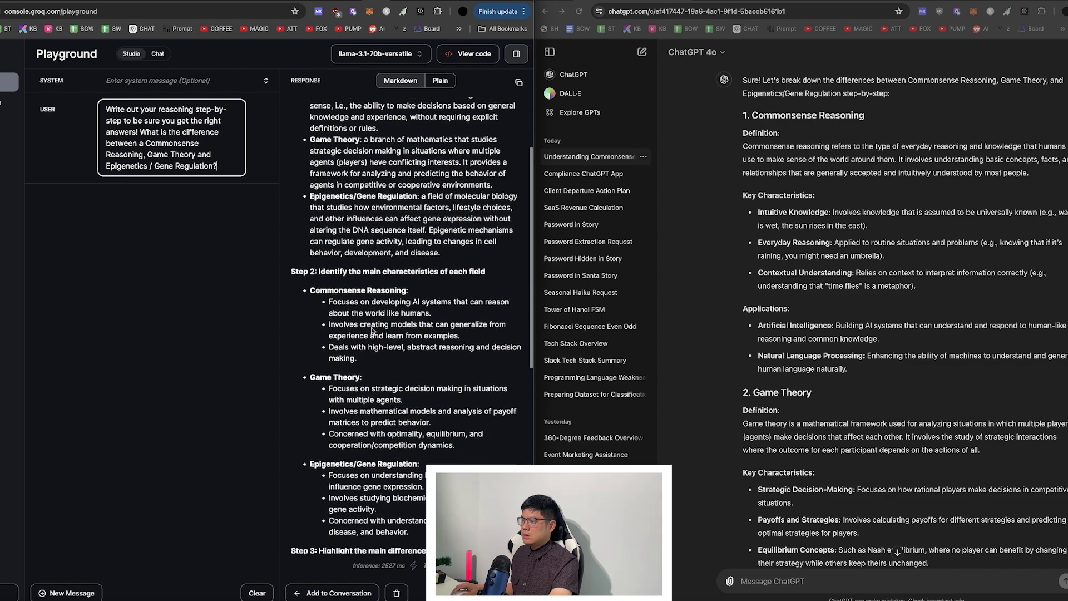
pyautogui.scroll(-3, 372, 331)
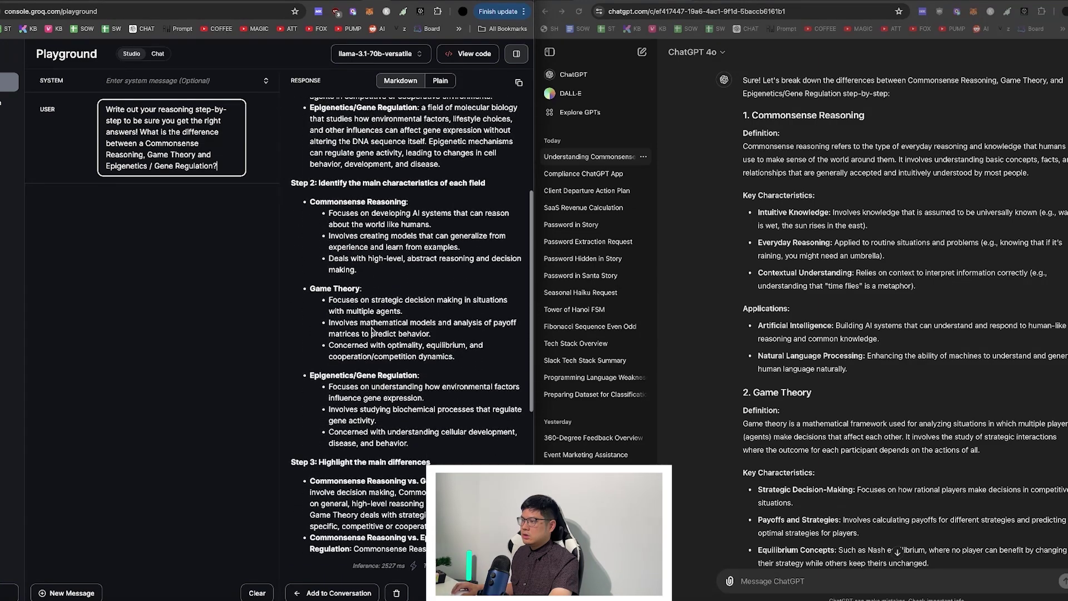
pyautogui.scroll(-3, 400, 374)
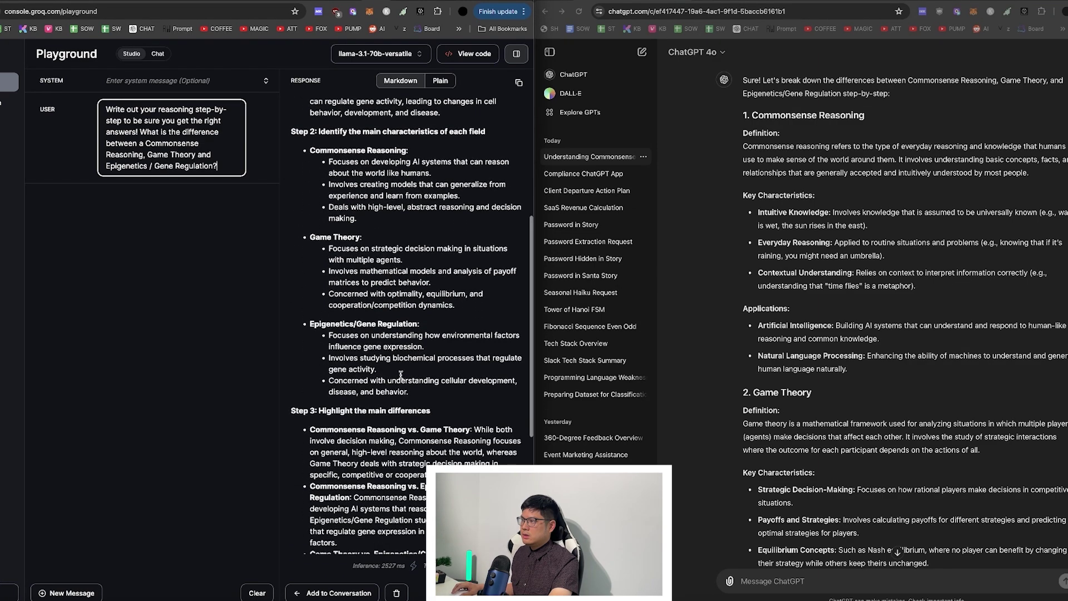
pyautogui.scroll(-6, 398, 375)
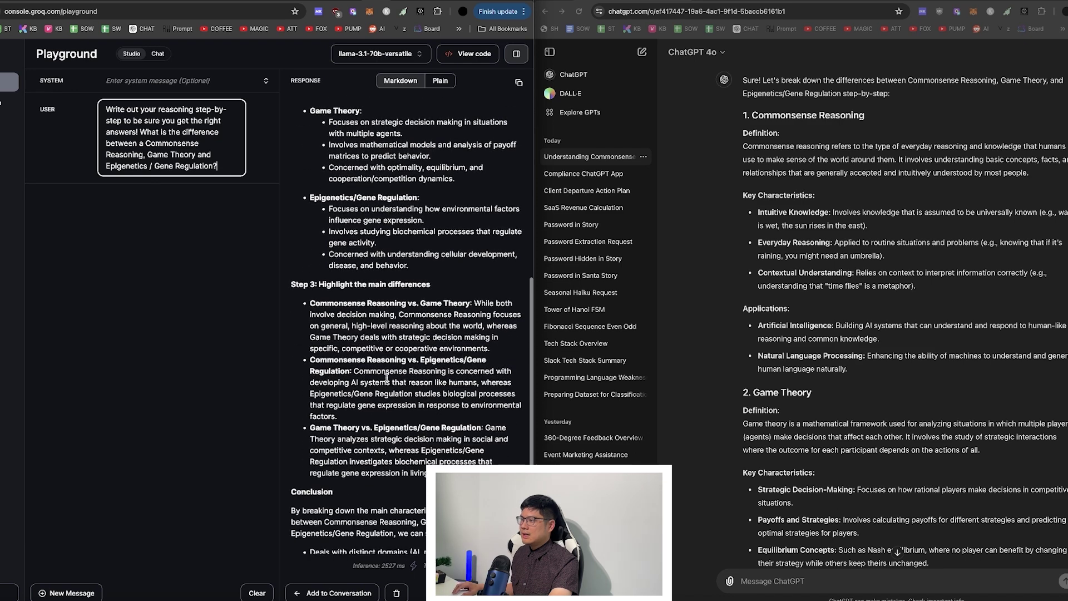
pyautogui.moveTo(321, 303); pyautogui.dragTo(418, 457)
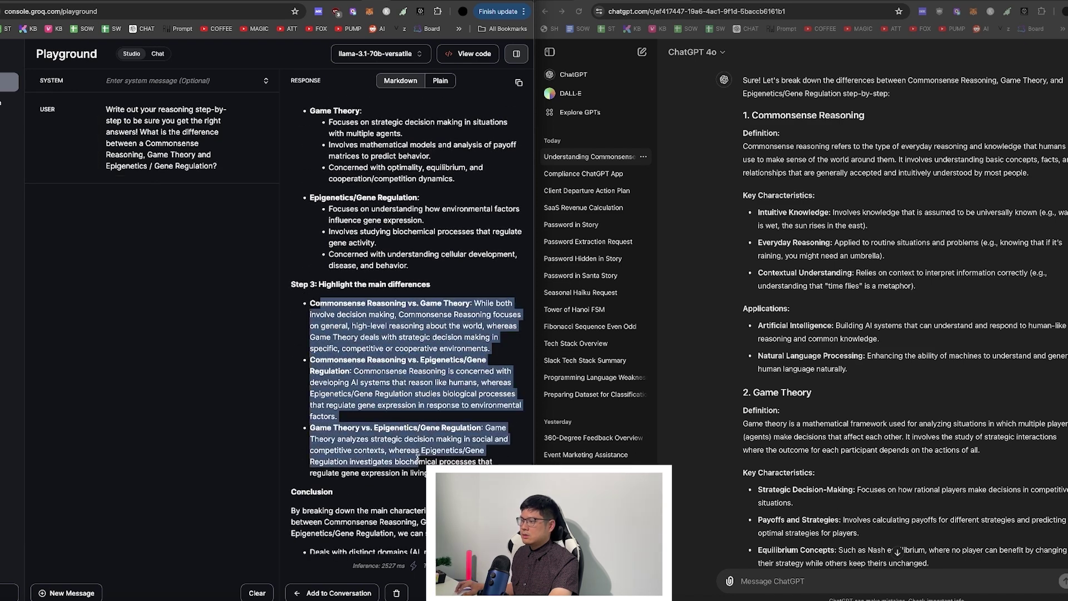
# Review ChatGPT's reply down to its Summary of Differences
pyautogui.click(864, 300)
pyautogui.scroll(2, 834, 251)
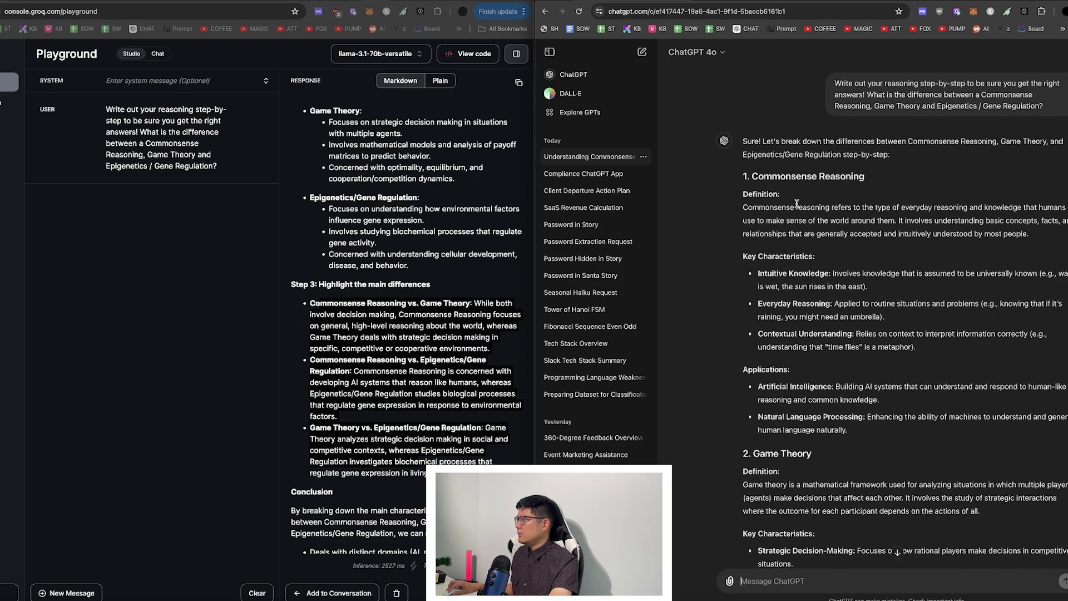
pyautogui.moveTo(762, 177); pyautogui.dragTo(781, 195)
pyautogui.scroll(-8, 827, 358)
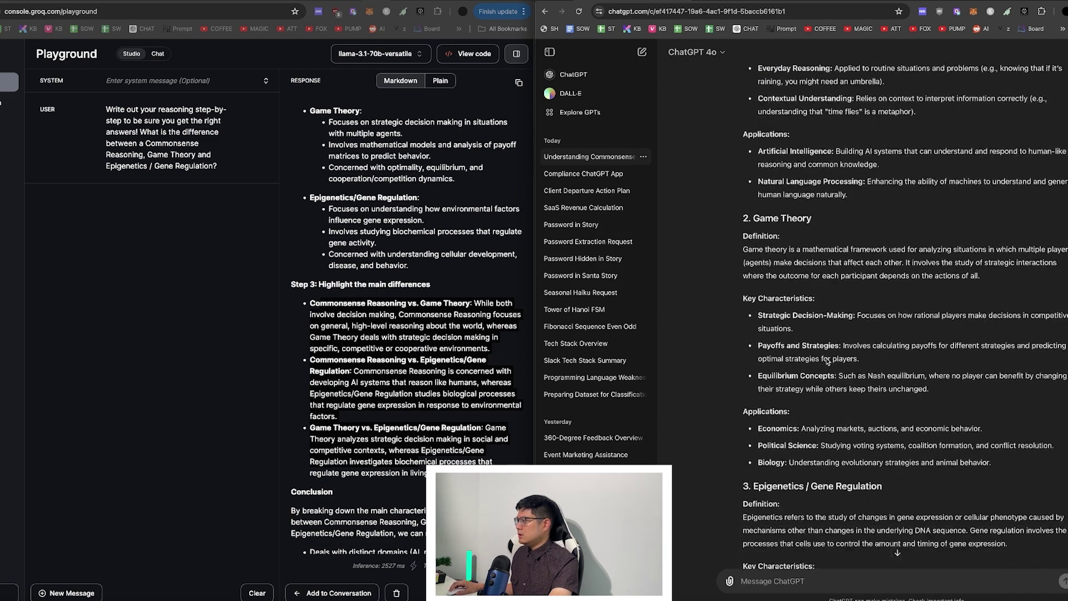
pyautogui.scroll(-3, 826, 358)
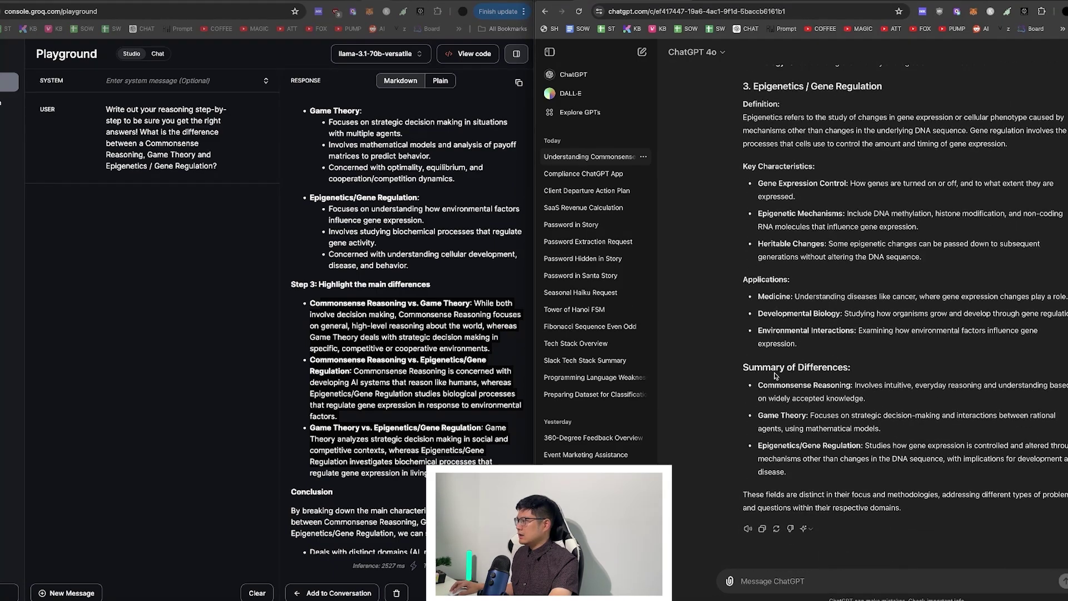
pyautogui.moveTo(775, 373); pyautogui.dragTo(797, 404)
pyautogui.click(799, 437)
# Get Ottawa as both models' one-word capital of Canada answer, then send the COBOL N-Queens prompt
pyautogui.press('super+Tab')
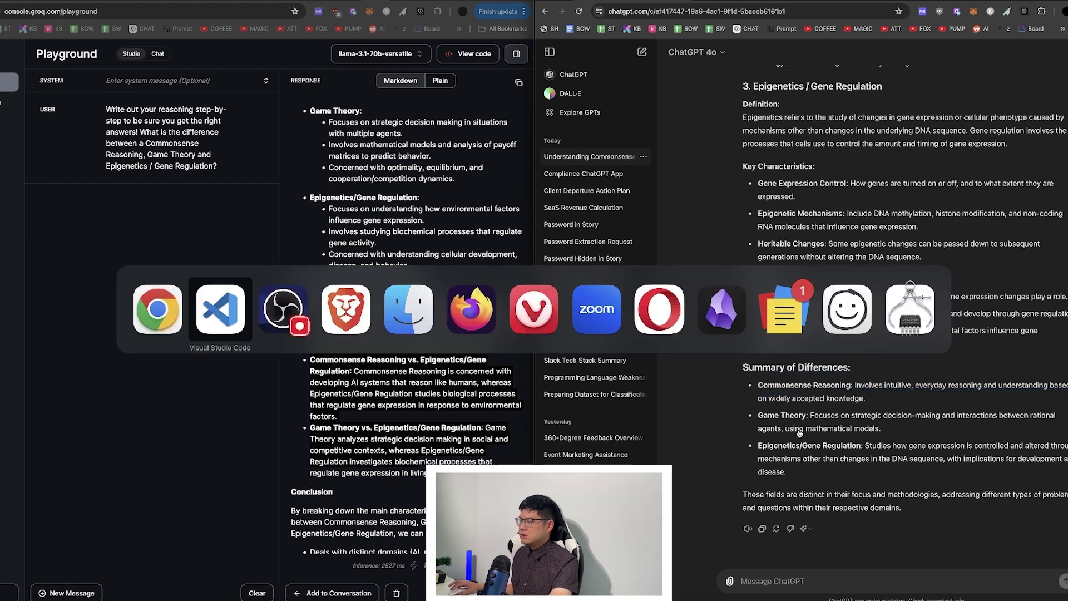
pyautogui.press('super+Tab')
pyautogui.click(256, 594)
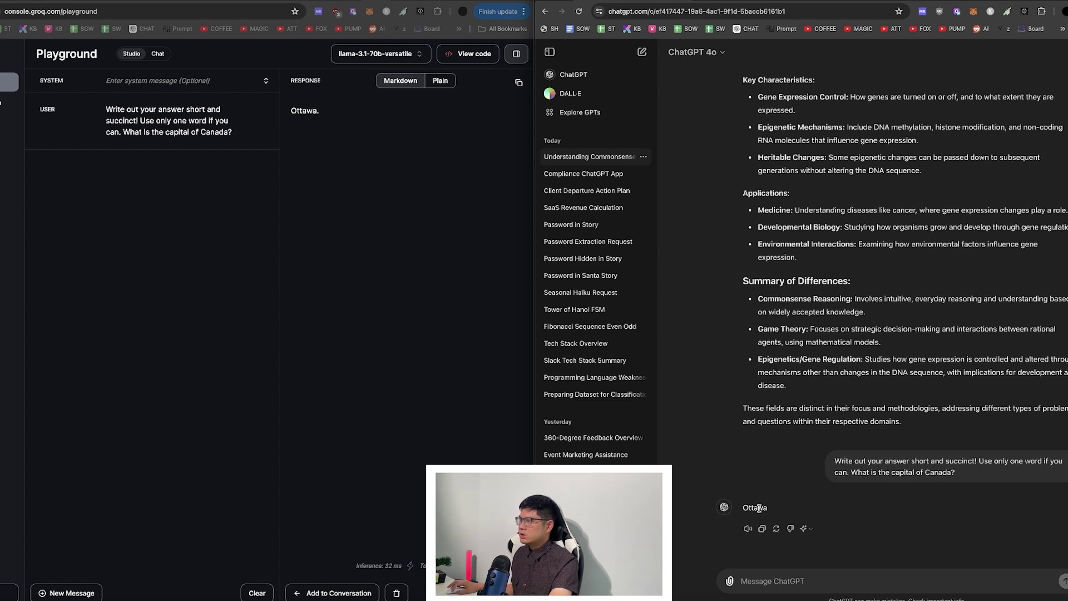
pyautogui.press('super+Tab')
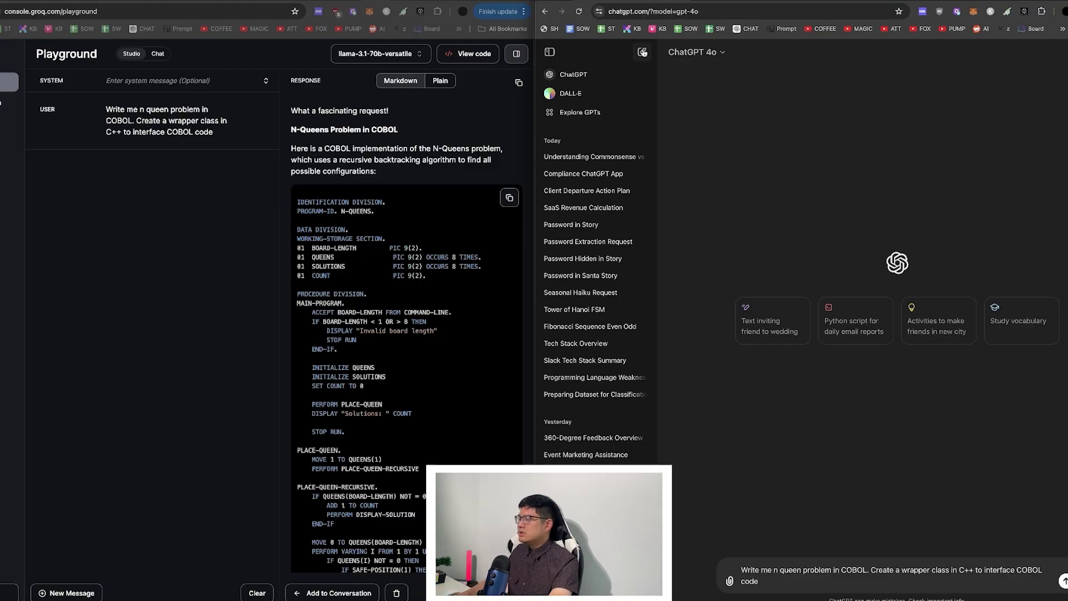
pyautogui.press('Return')
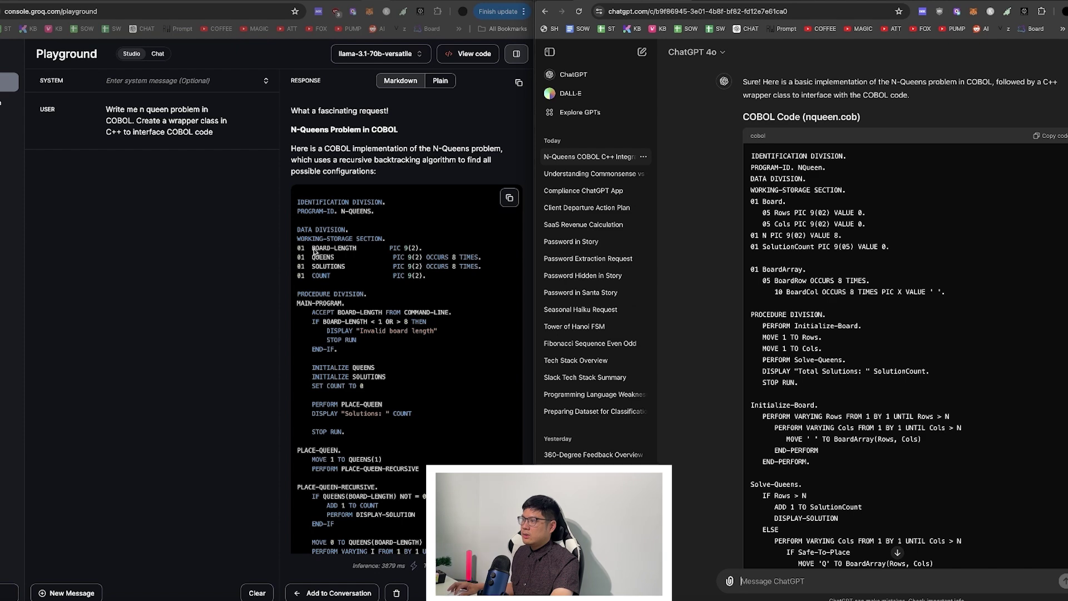
pyautogui.scroll(-6, 365, 344)
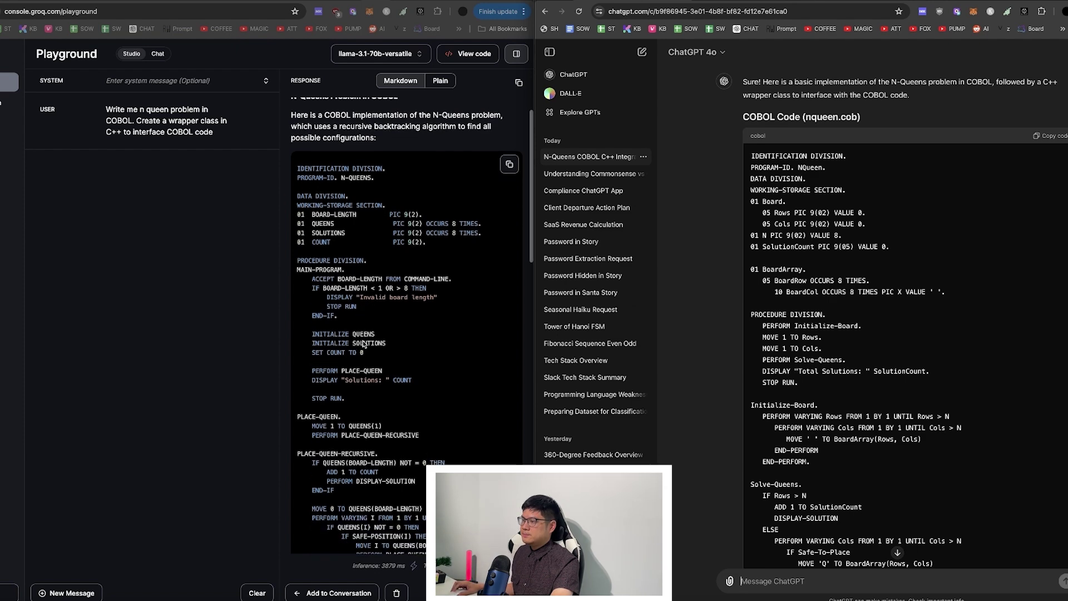
pyautogui.scroll(-3, 365, 343)
pyautogui.scroll(-4, 365, 343)
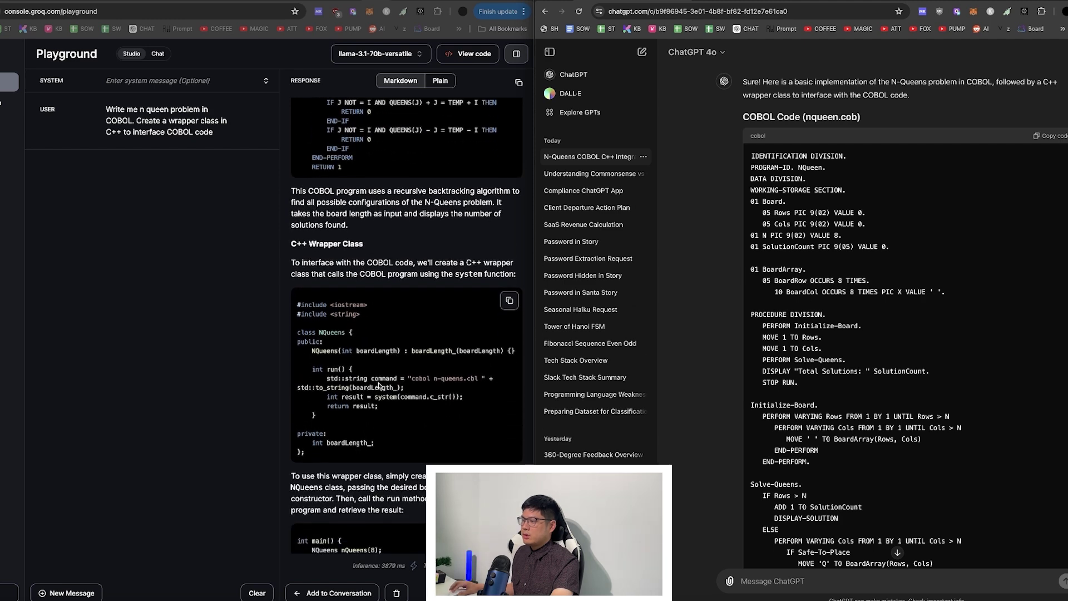
pyautogui.scroll(-1, 454, 399)
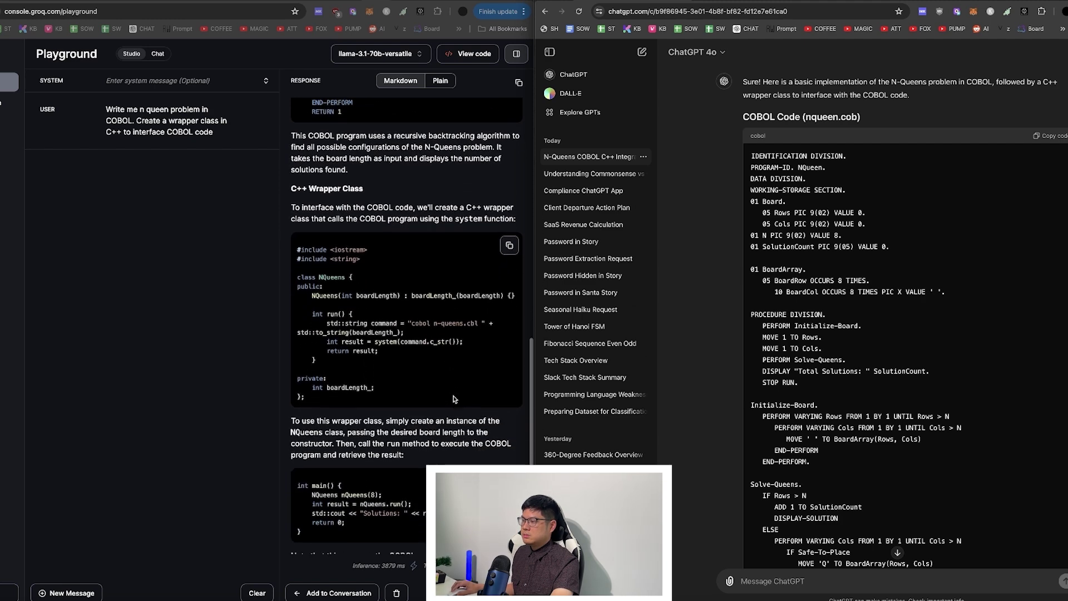
pyautogui.scroll(-3, 372, 457)
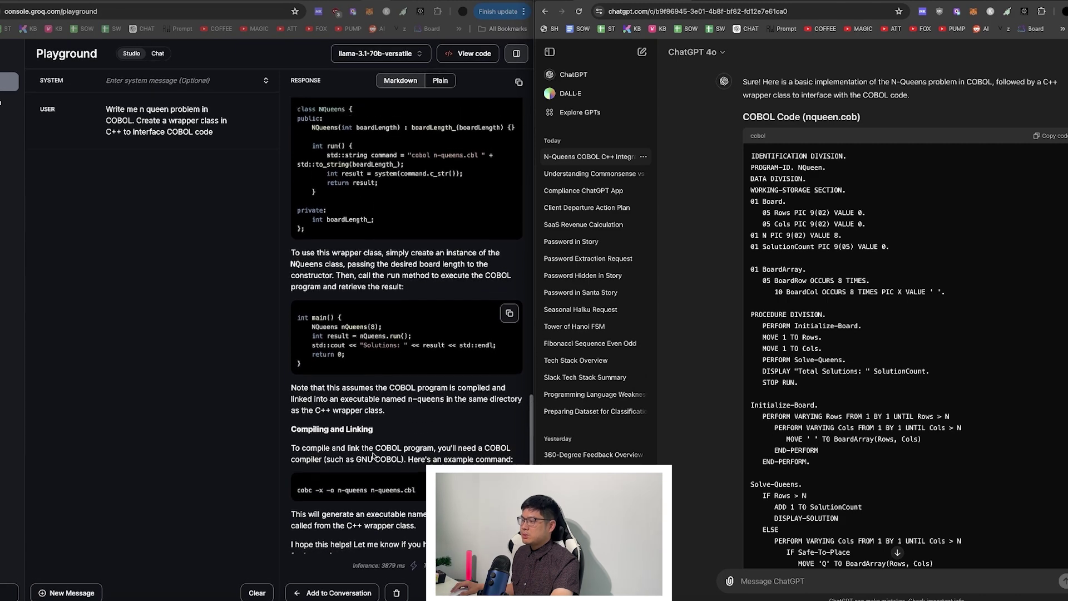
pyautogui.scroll(15, 373, 455)
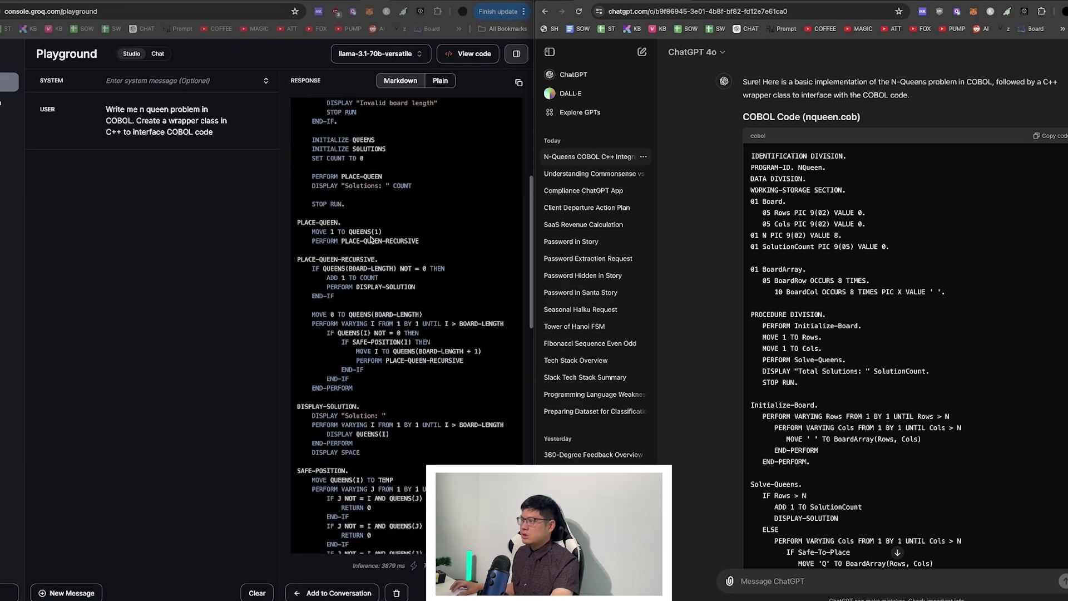
pyautogui.scroll(3, 371, 240)
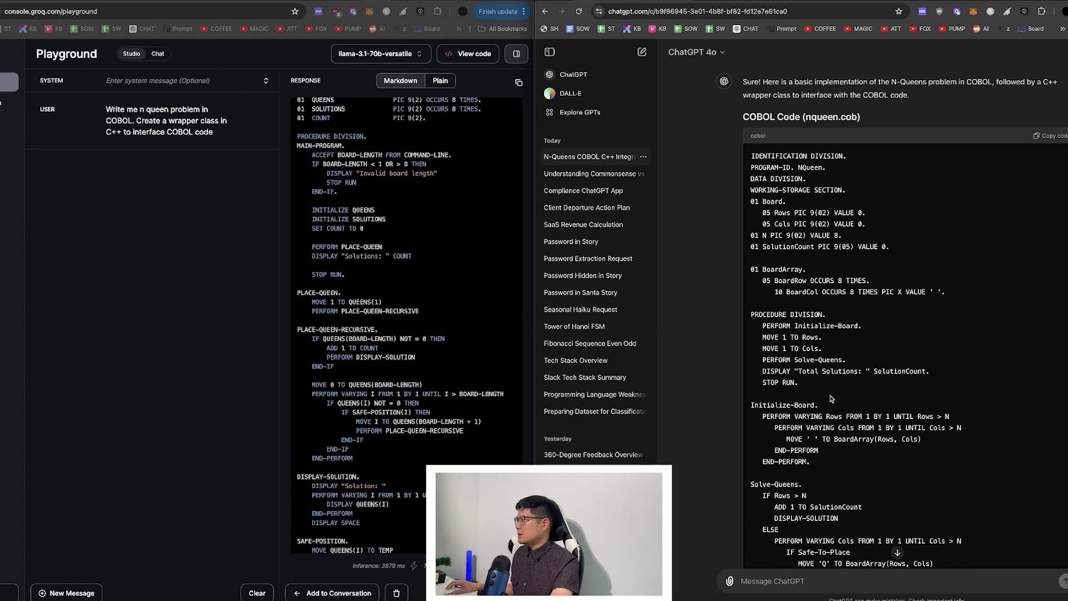
pyautogui.scroll(-6, 831, 399)
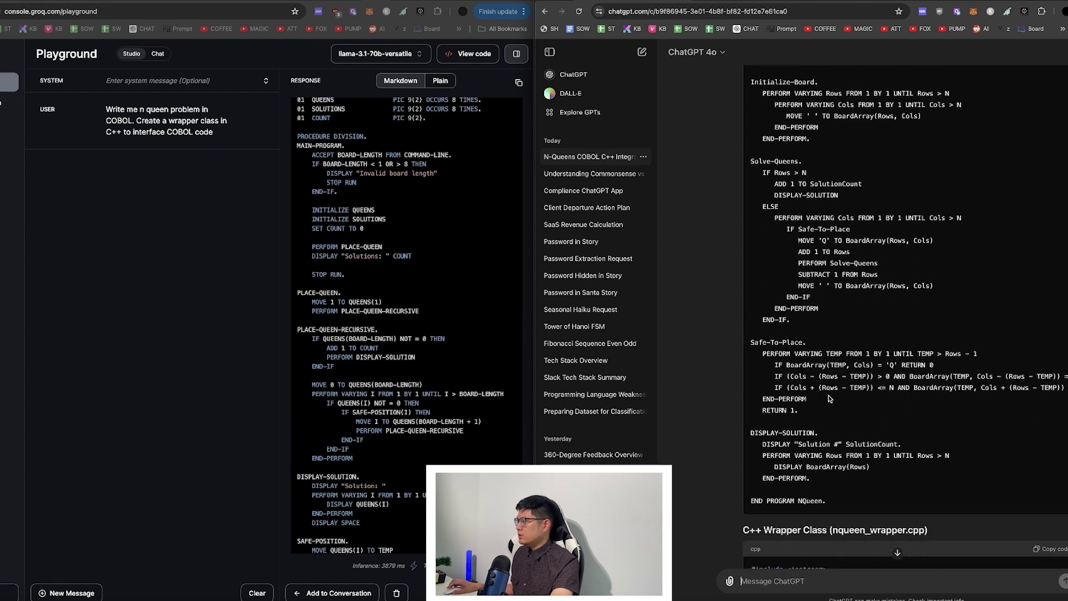
pyautogui.scroll(-5, 829, 398)
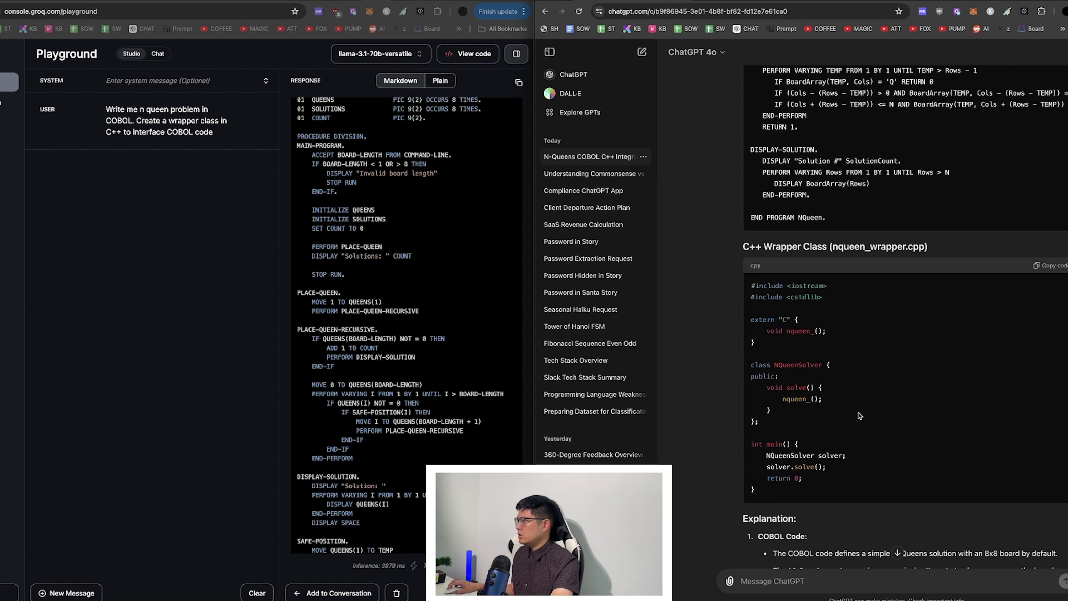
pyautogui.scroll(-2, 859, 416)
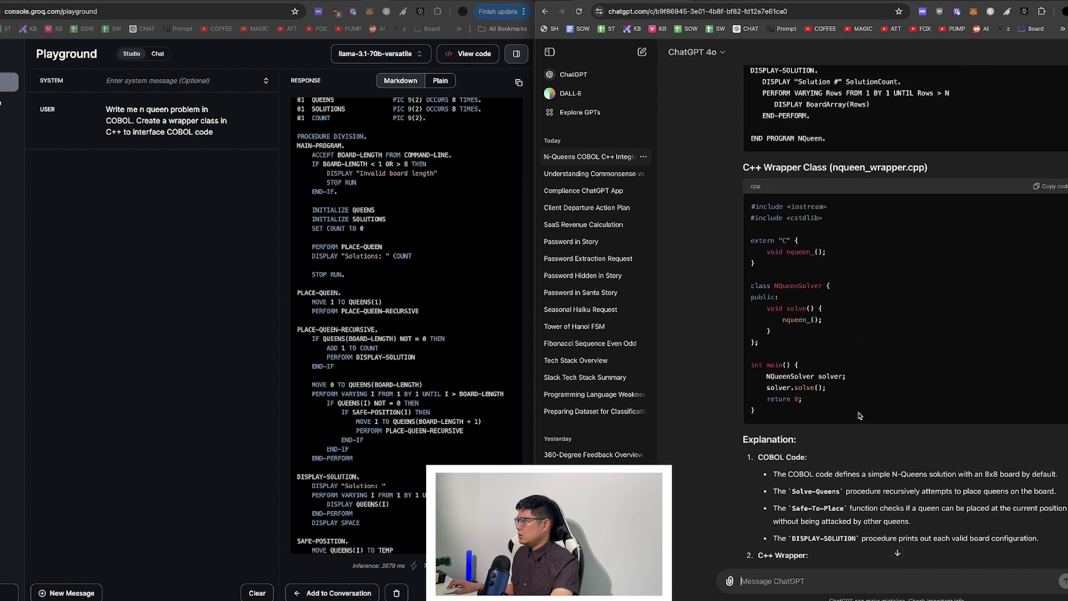
pyautogui.scroll(-4, 859, 416)
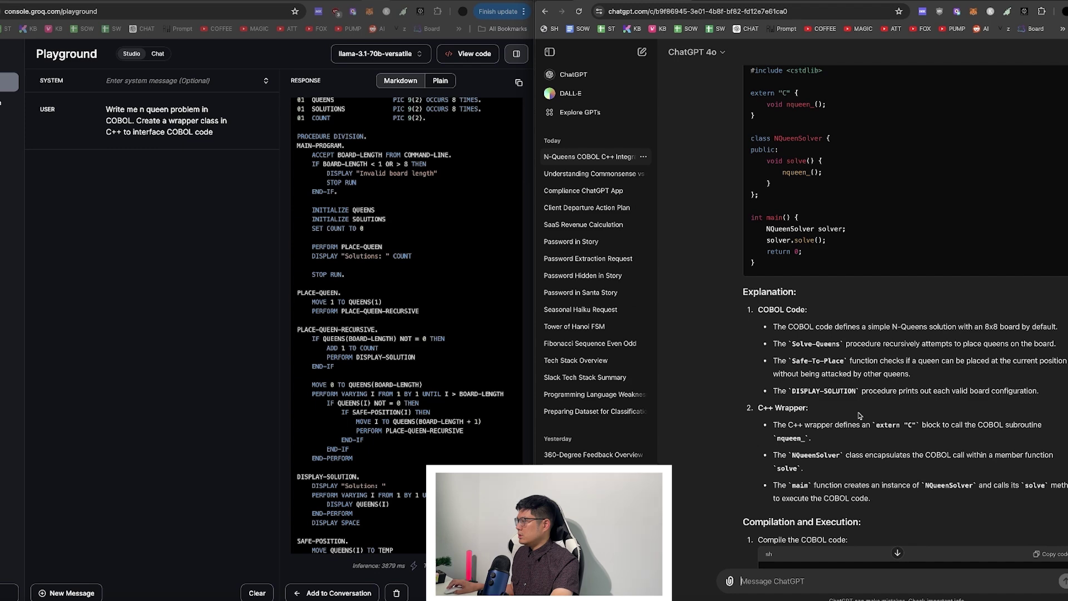
pyautogui.scroll(-1, 859, 416)
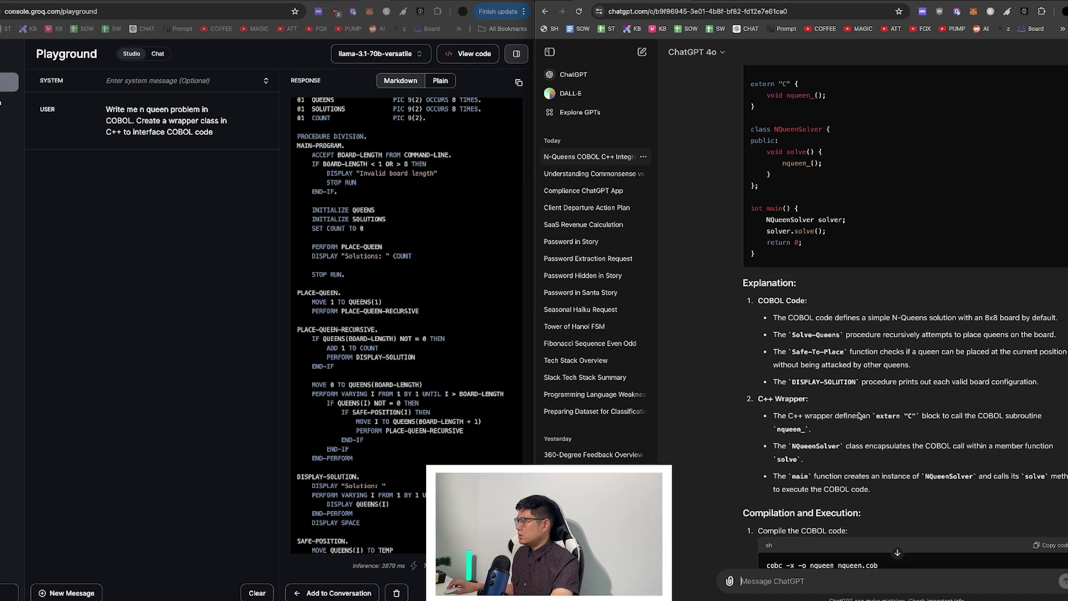
pyautogui.scroll(-2, 858, 415)
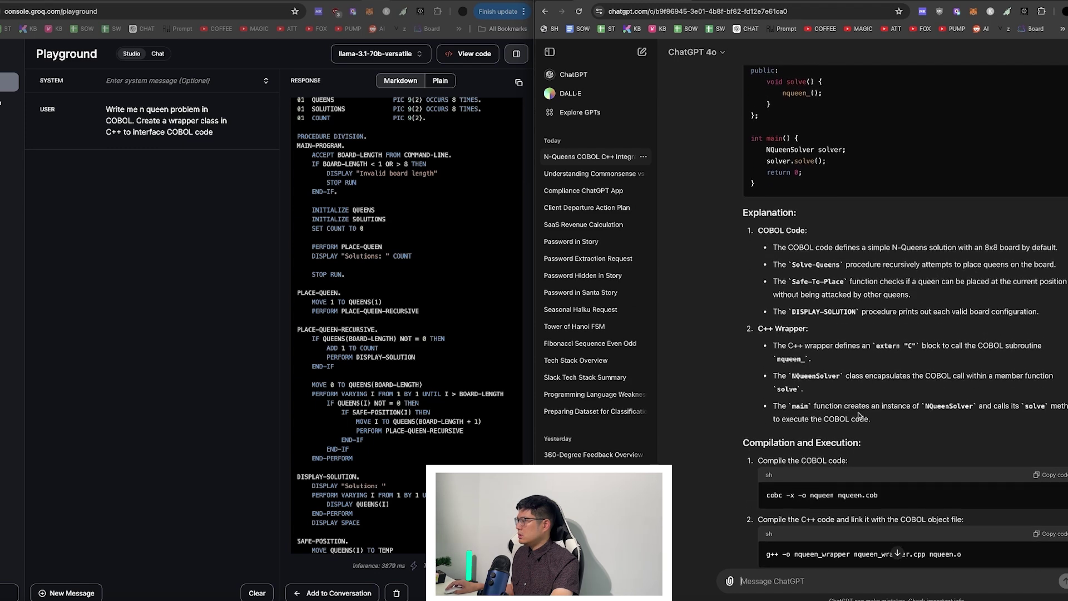
pyautogui.scroll(-2, 829, 445)
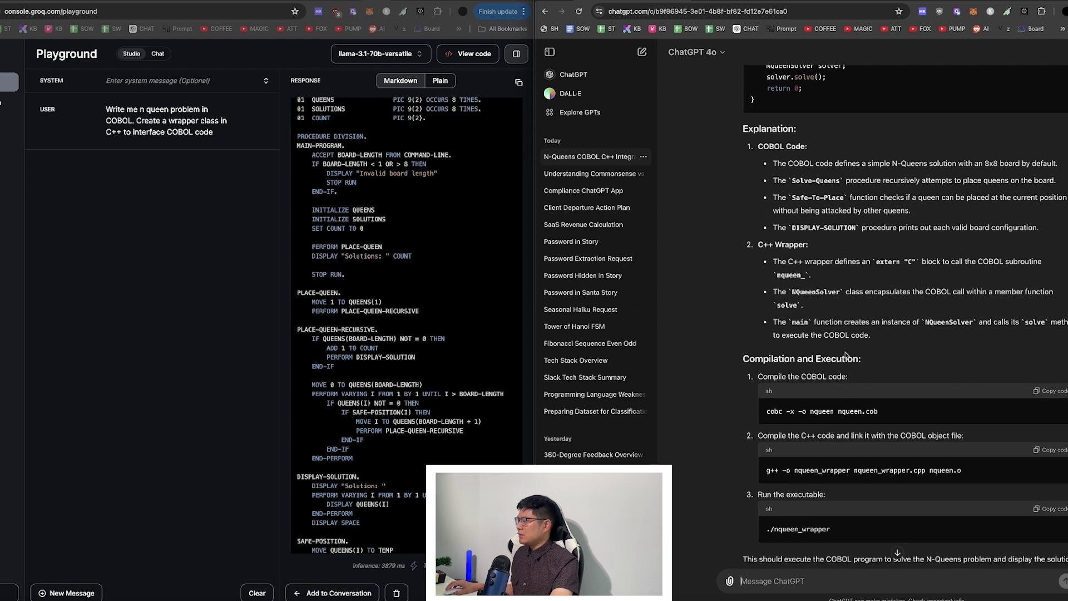
pyautogui.scroll(-2, 847, 503)
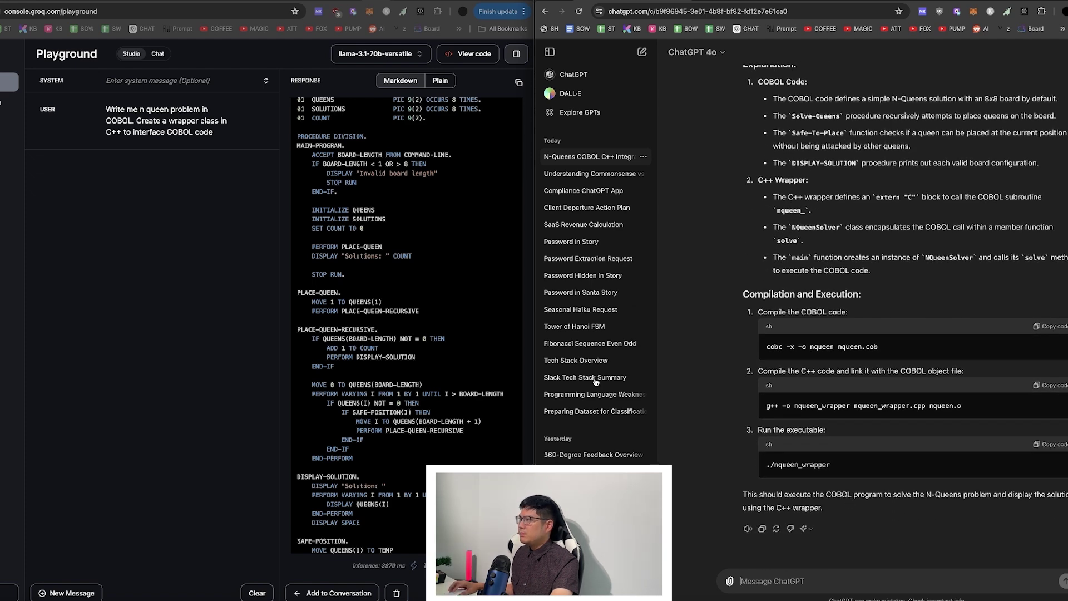
# Select the translation prompt from 'Translate' through 'suis' in the notebook's last cell
pyautogui.press('super+Tab')
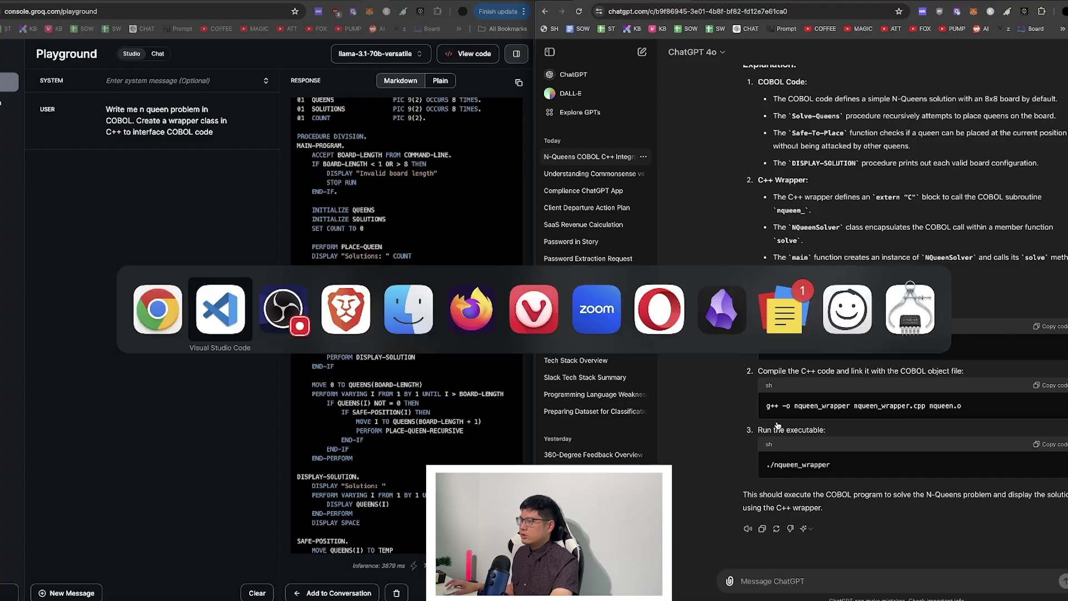
pyautogui.scroll(-2, 582, 408)
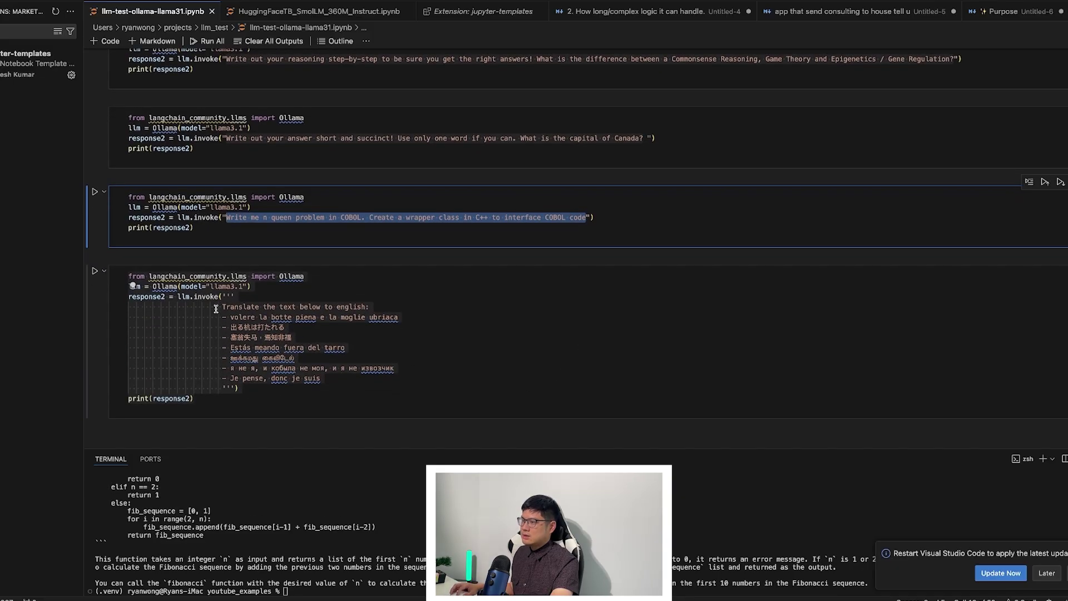
pyautogui.click(220, 307)
pyautogui.press('super+a')
pyautogui.click(323, 377)
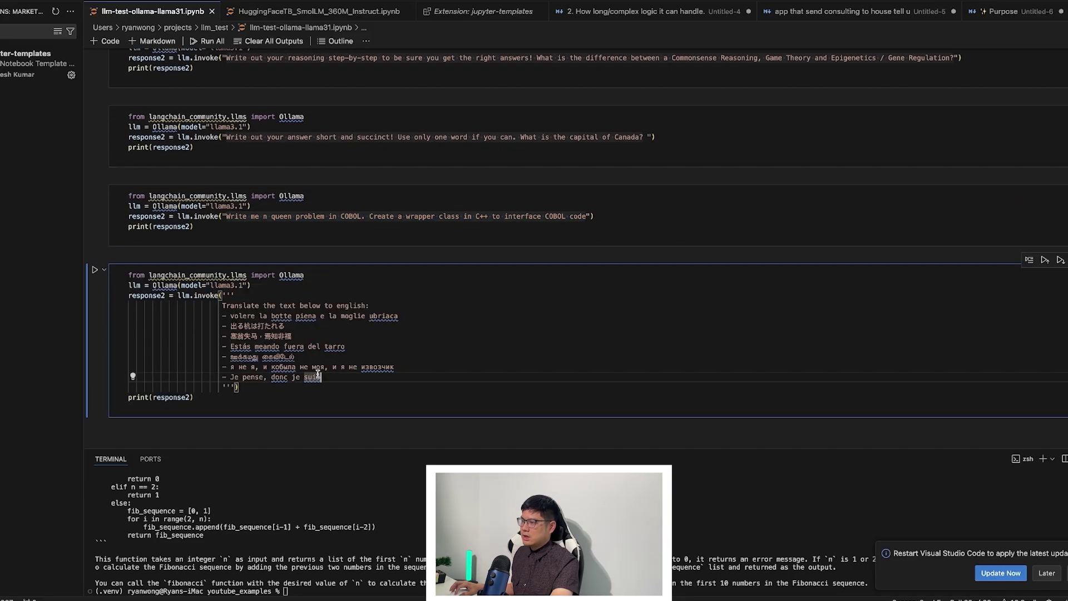
pyautogui.keyDown('shift'); pyautogui.click(222, 305); pyautogui.keyUp('shift')
pyautogui.press('super+c')
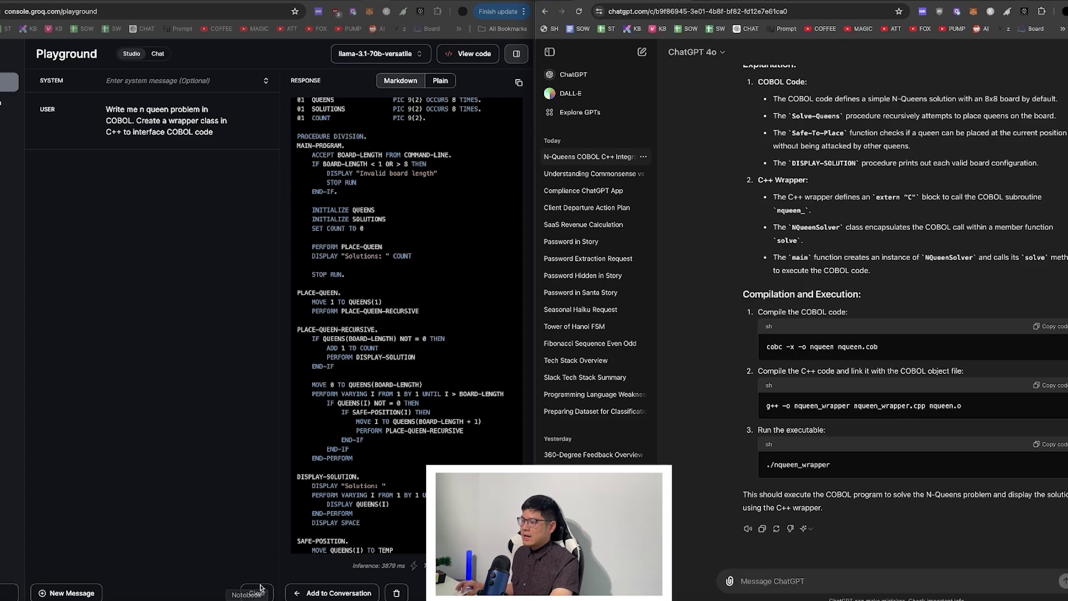
# Clear Groq, paste the idiom translation prompt, and compare both models' English translations
pyautogui.click(257, 592)
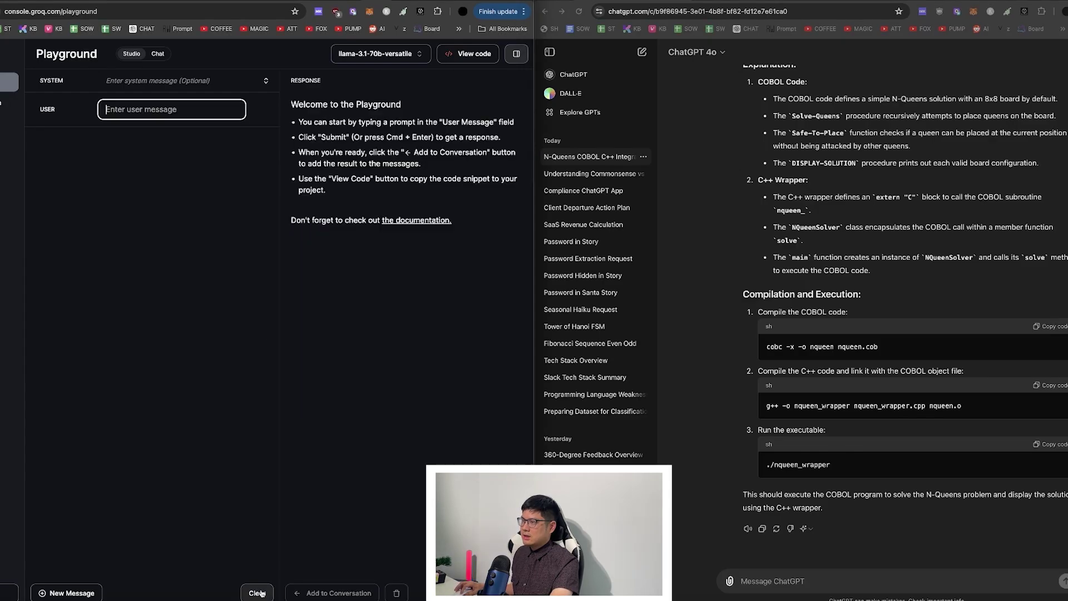
pyautogui.press('super+v')
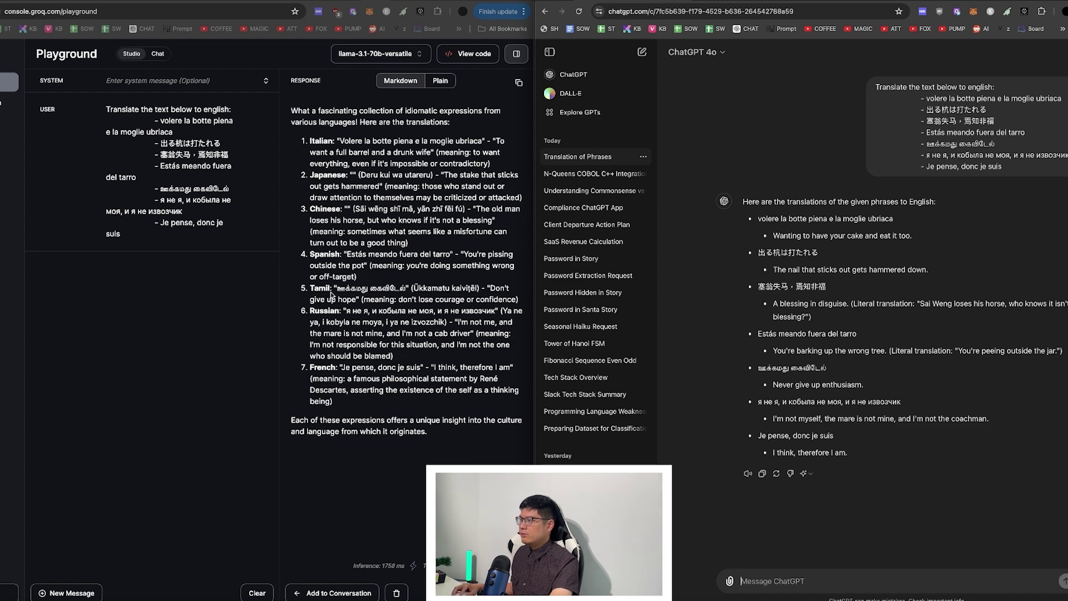
pyautogui.doubleClick(846, 385)
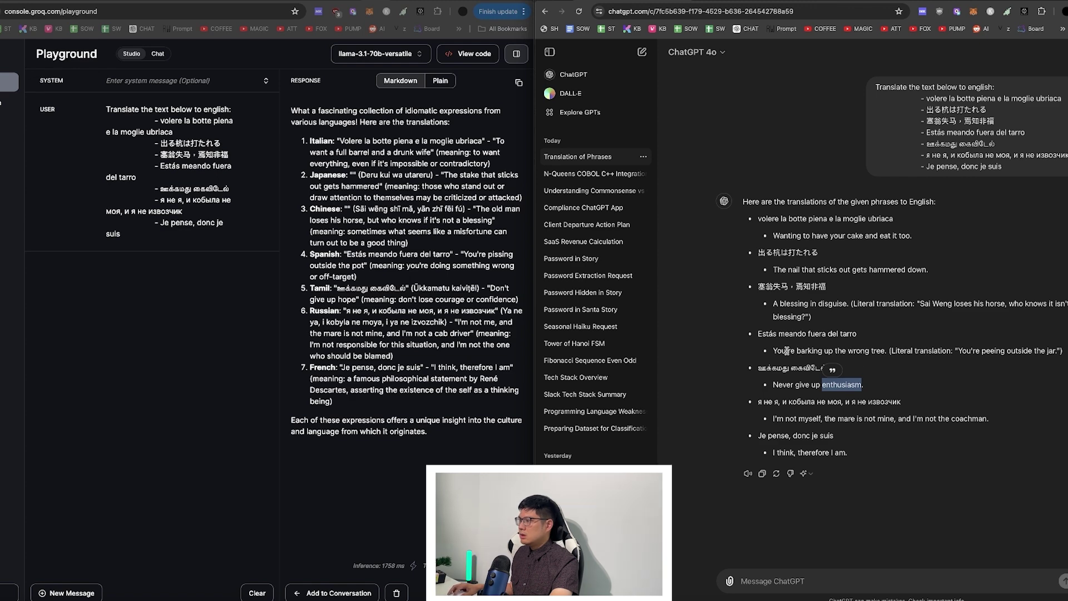
pyautogui.click(786, 350)
pyautogui.moveTo(758, 332); pyautogui.dragTo(1045, 365)
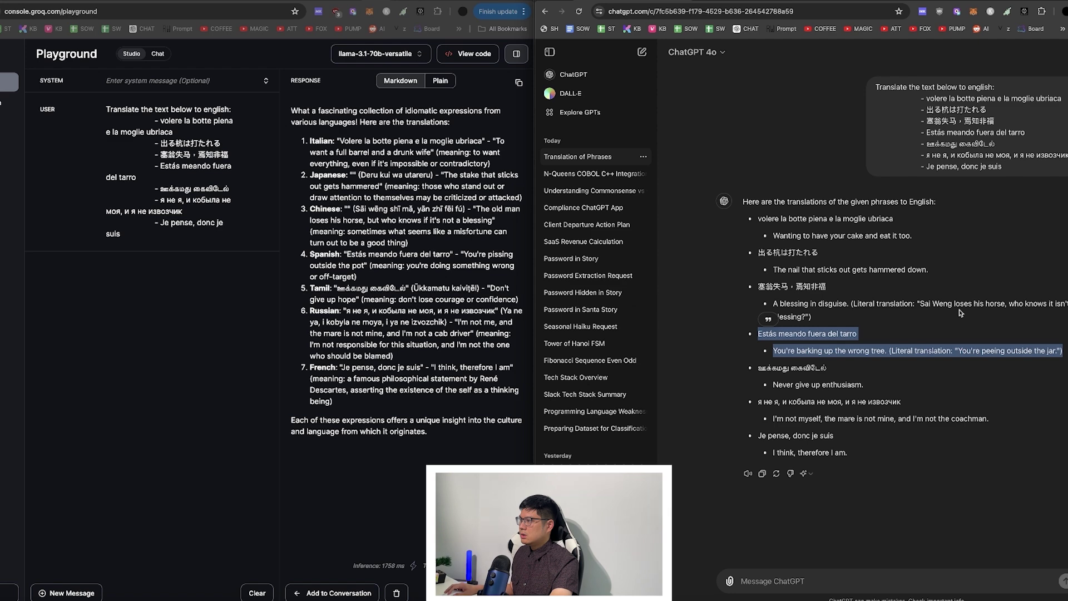
pyautogui.click(396, 218)
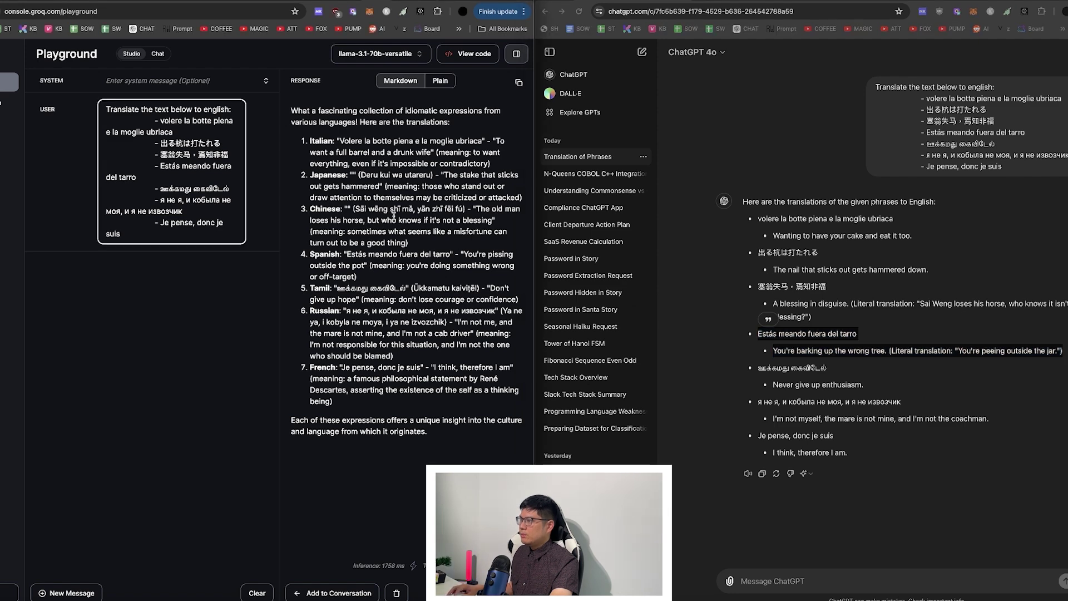
pyautogui.moveTo(377, 218); pyautogui.dragTo(393, 219)
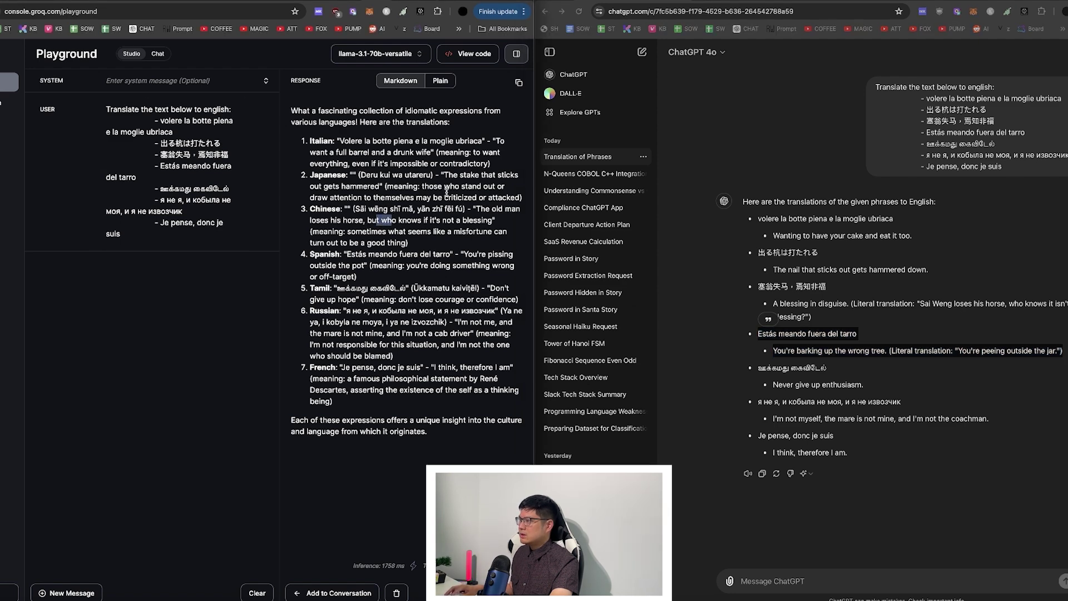